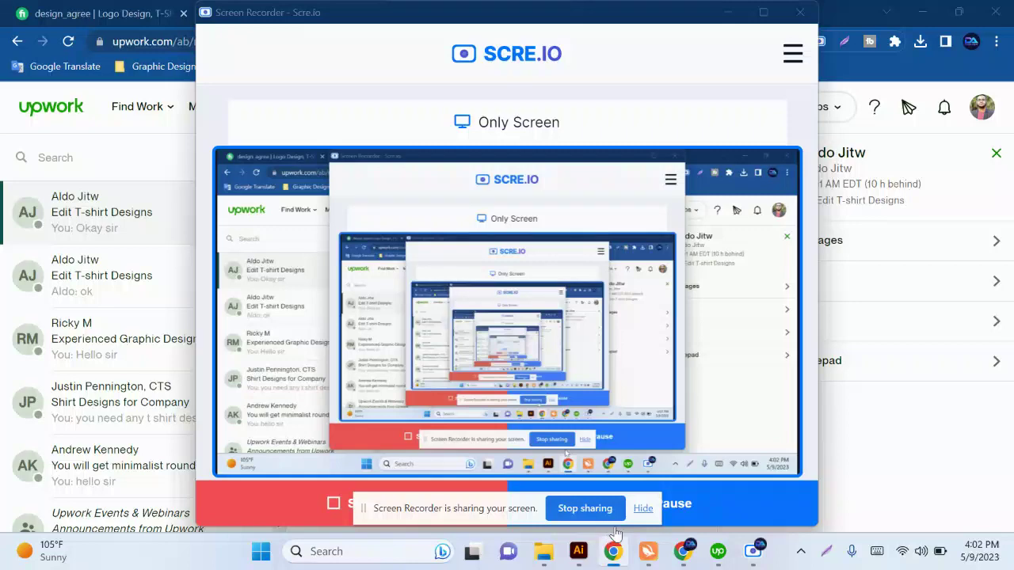
# - Hide the sharing bar and Scre.io, open Edit T-shirt Designs, then reveal the Illustrator badge
pyautogui.click(643, 509)
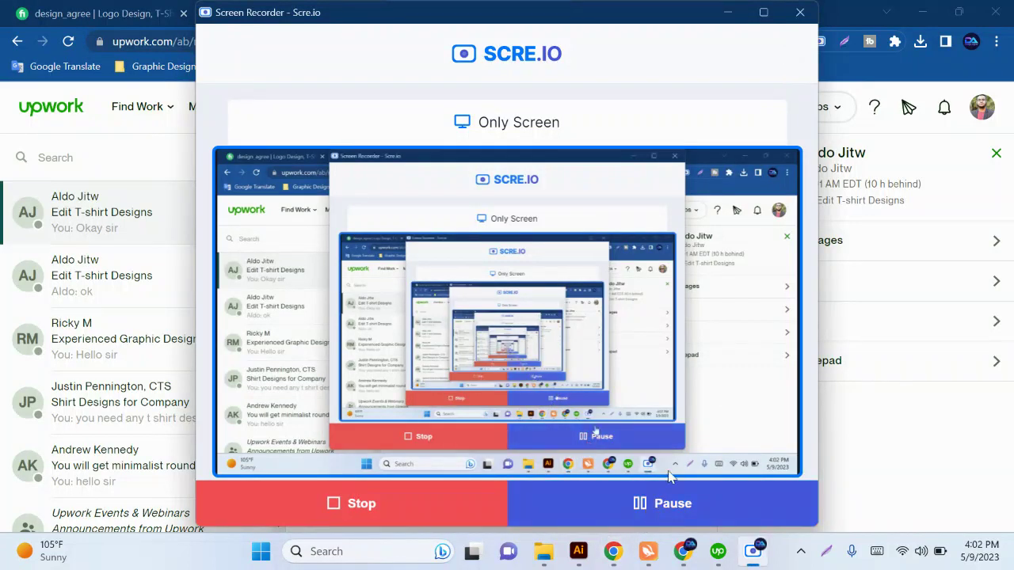
pyautogui.click(728, 12)
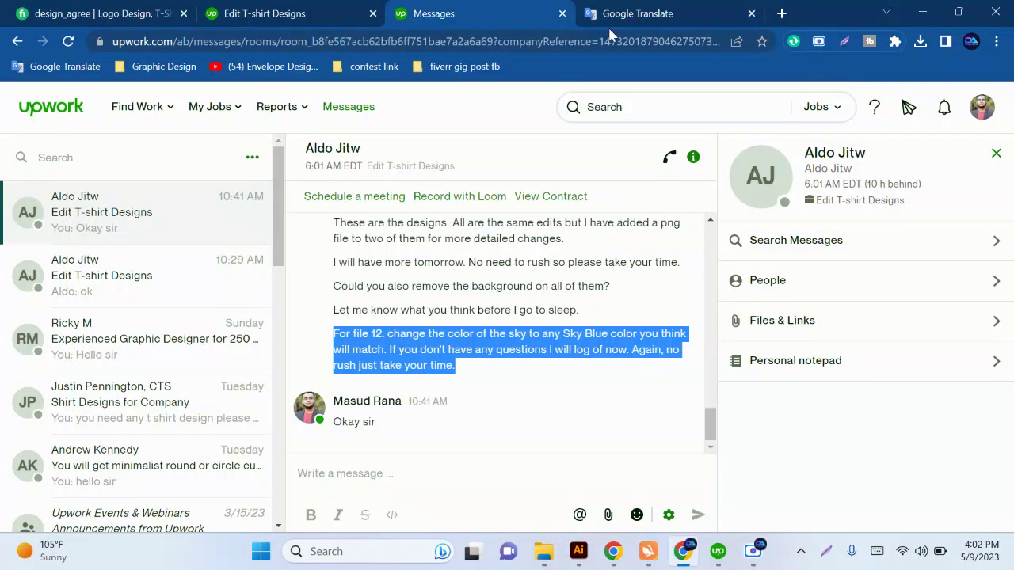
pyautogui.click(247, 9)
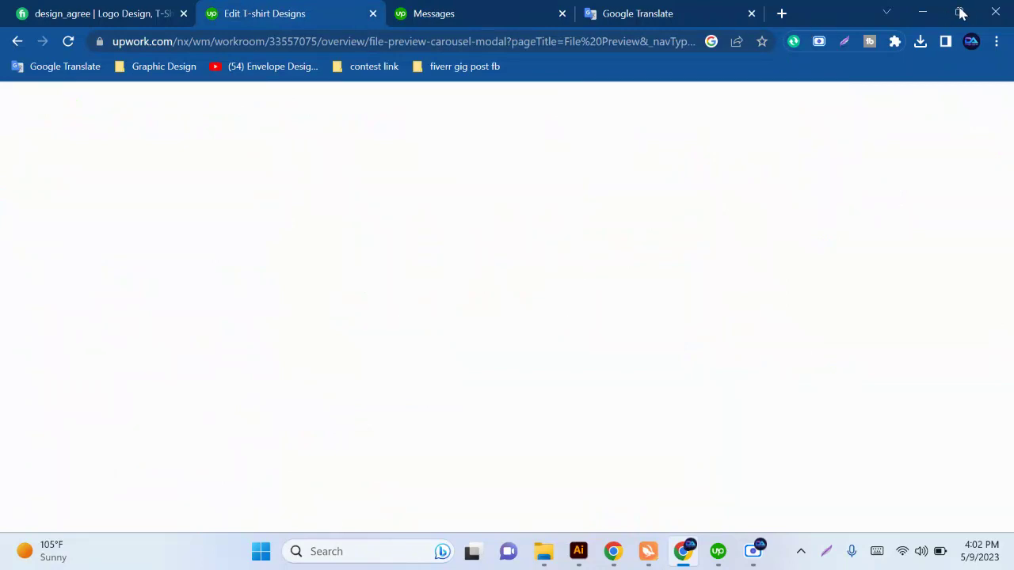
pyautogui.click(927, 11)
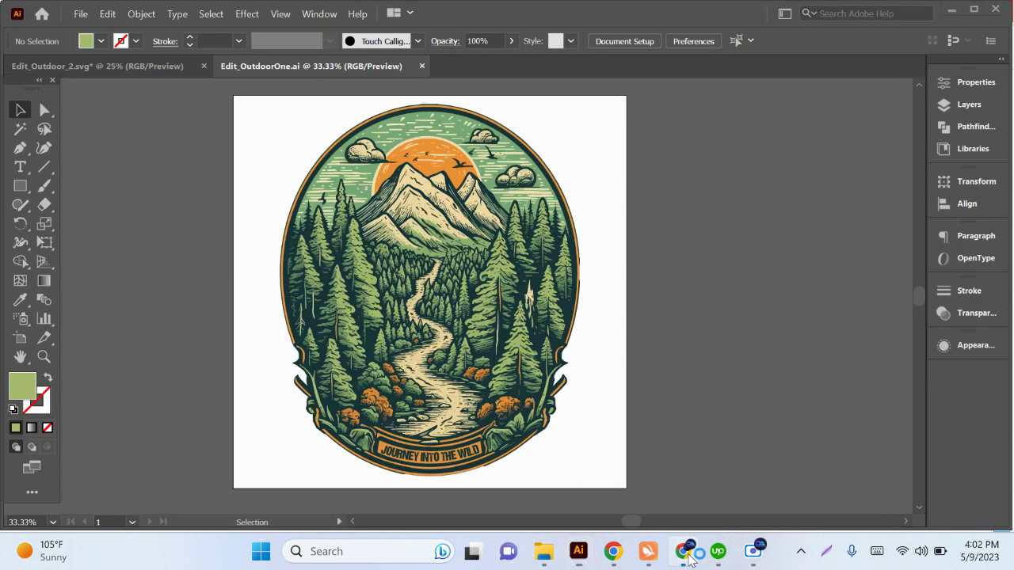
# - Return to the Edit T-shirt Designs workroom and close the Edit_Outdoor_10_Notes.png preview
pyautogui.click(686, 553)
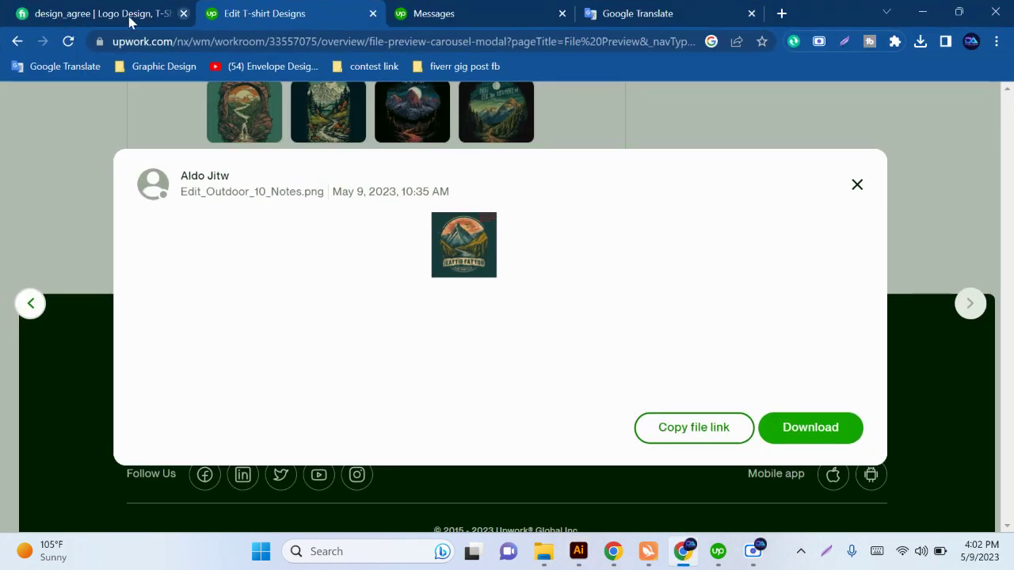
pyautogui.hotkey('ctrl', 'shift', 'Tab')
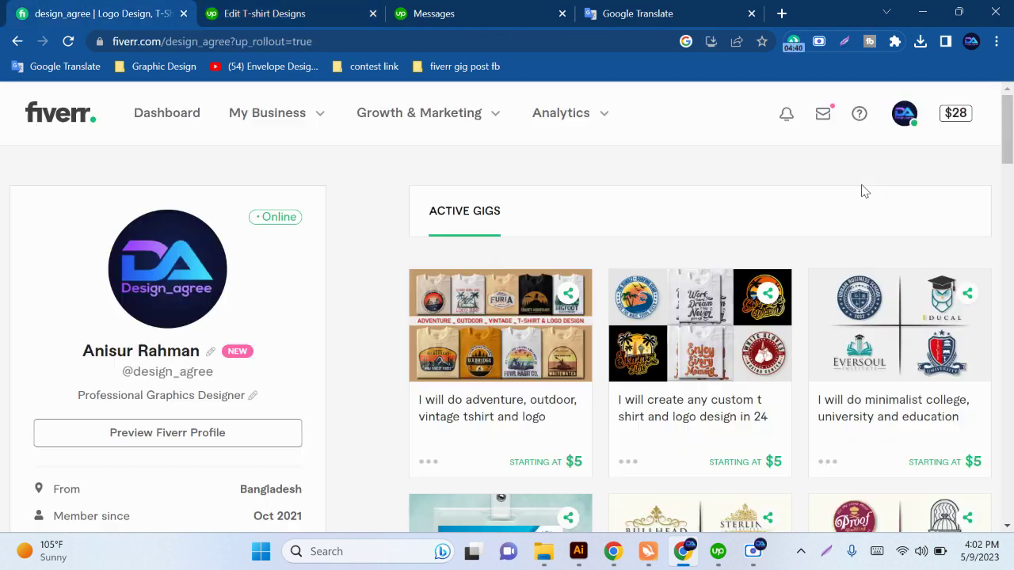
pyautogui.click(459, 22)
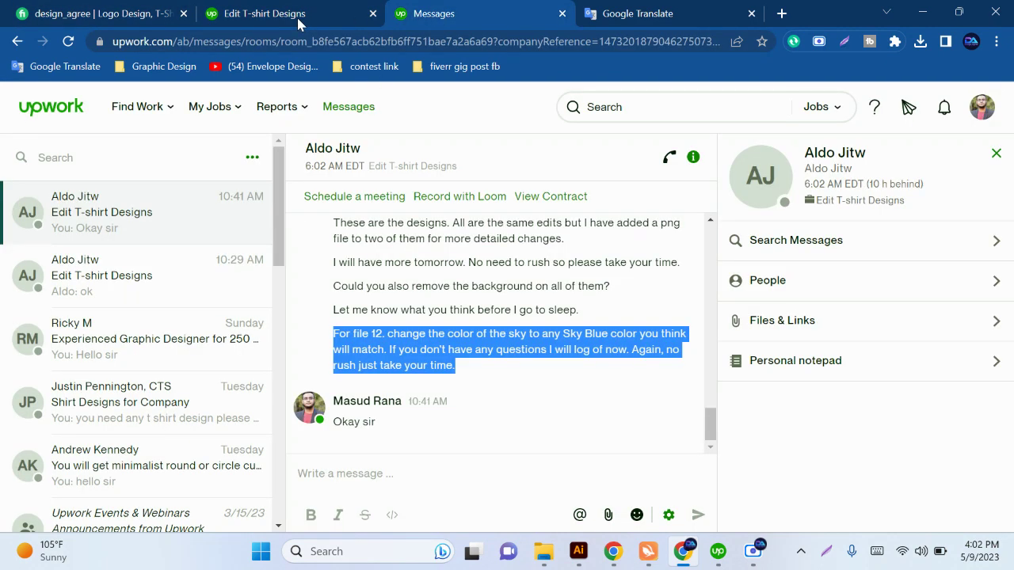
pyautogui.click(300, 24)
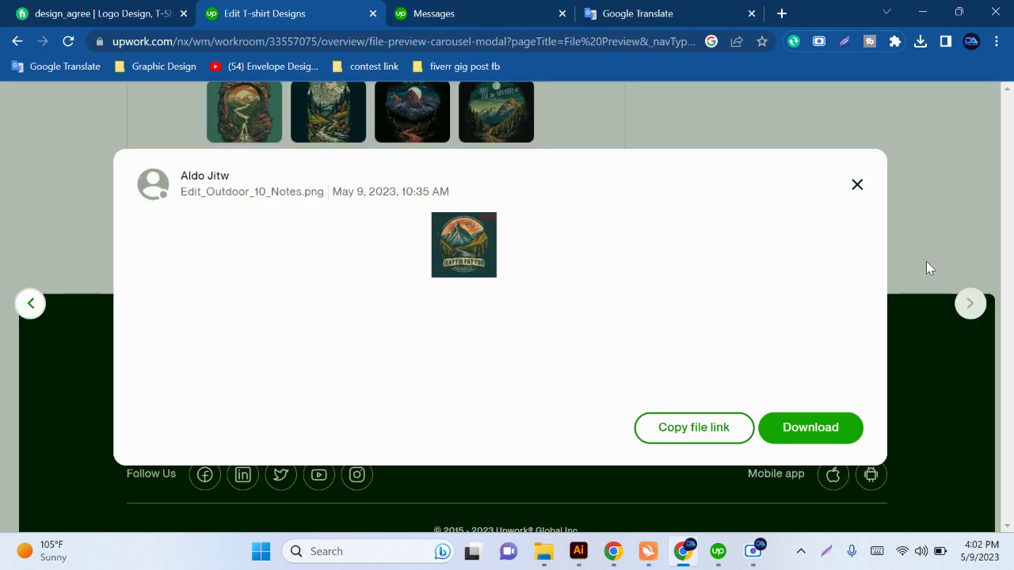
pyautogui.click(857, 186)
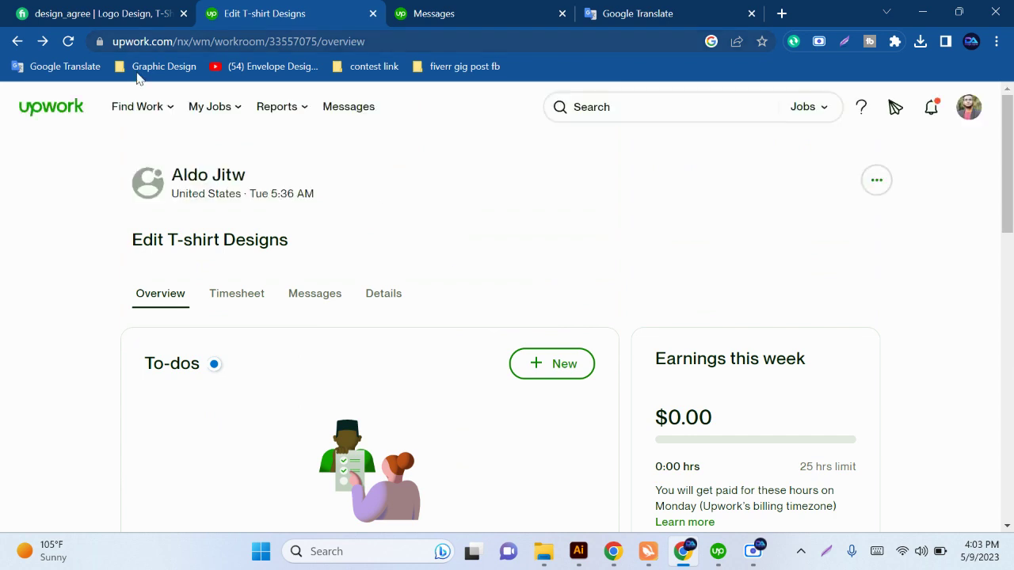
pyautogui.moveTo(142, 107)
pyautogui.click(142, 222)
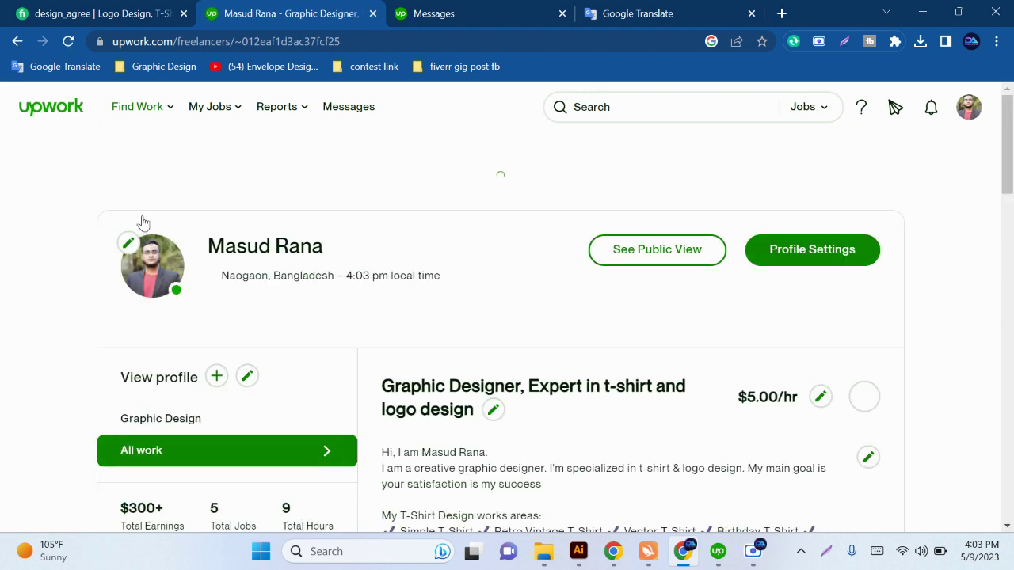
pyautogui.scroll(-1, 142, 222)
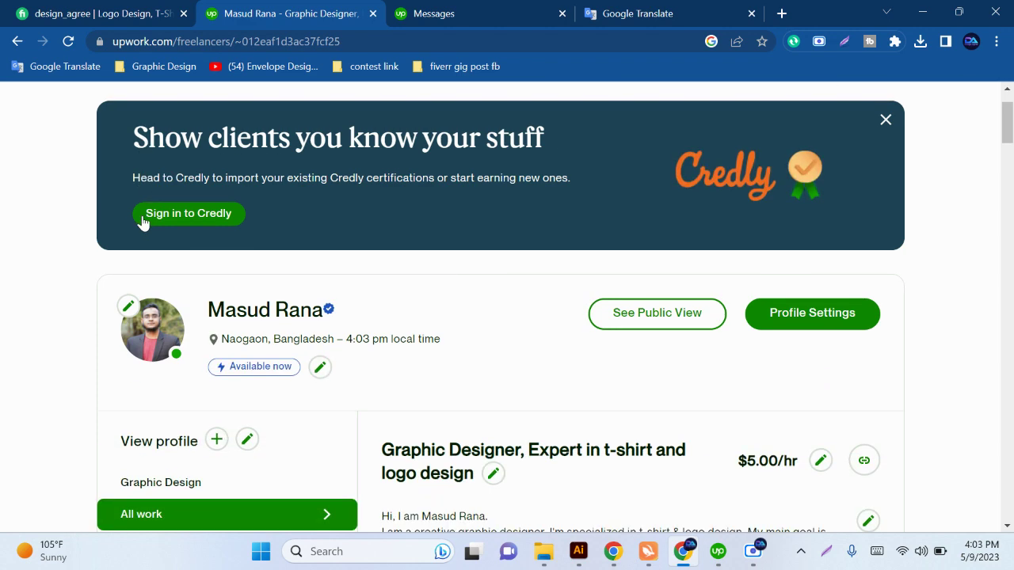
pyautogui.scroll(1, 142, 223)
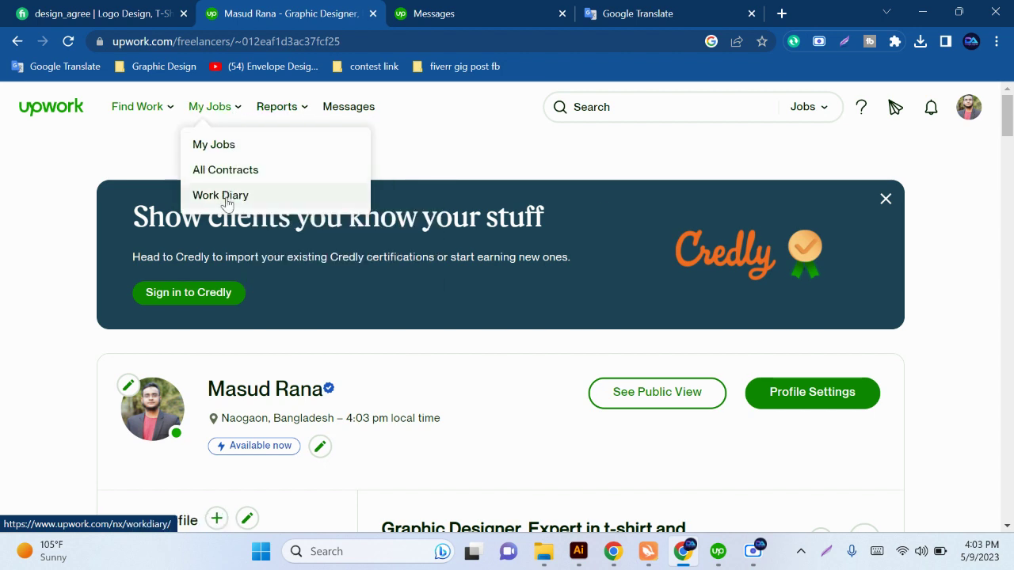
pyautogui.moveTo(279, 106)
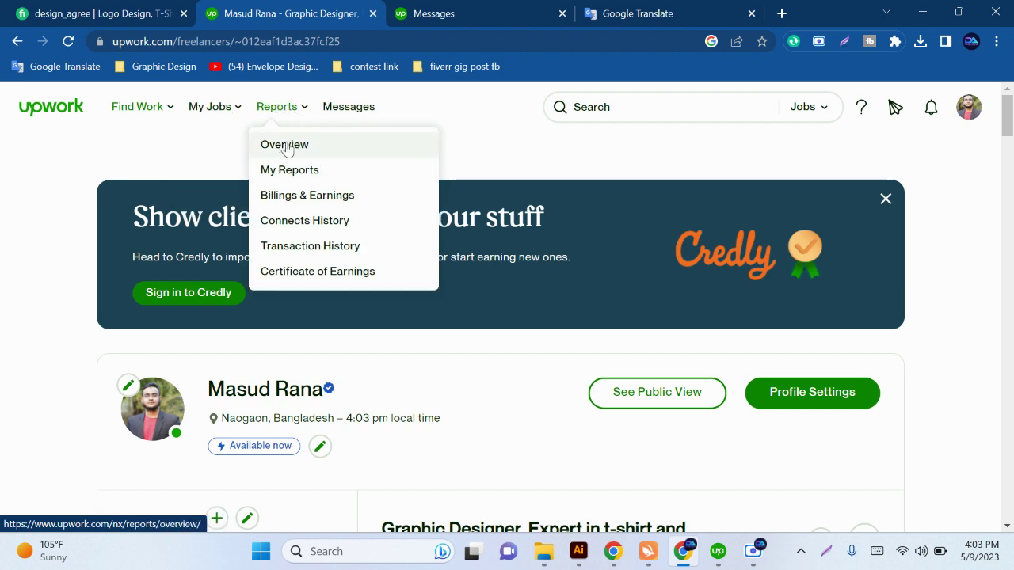
pyautogui.click(284, 148)
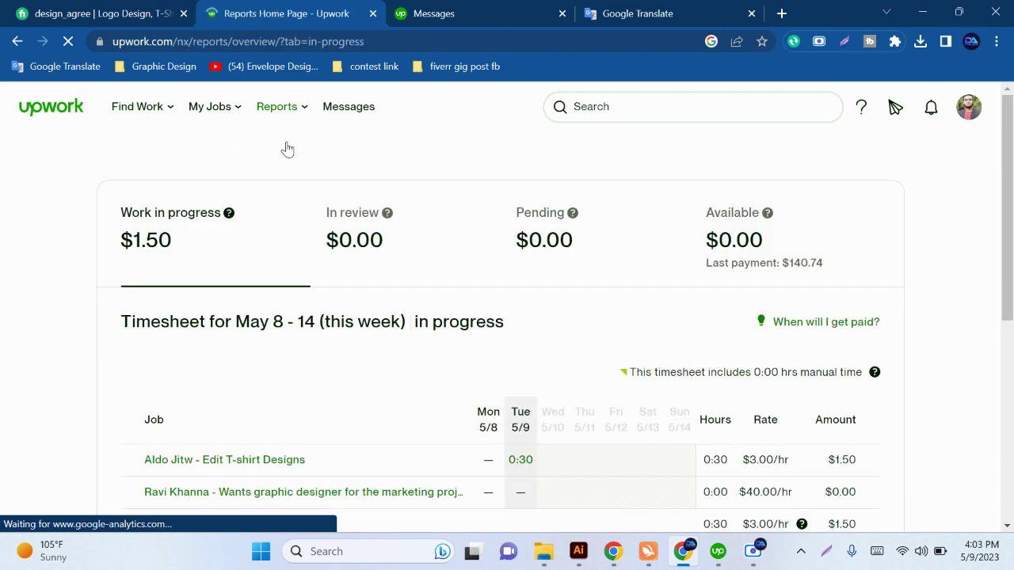
pyautogui.scroll(-2, 370, 284)
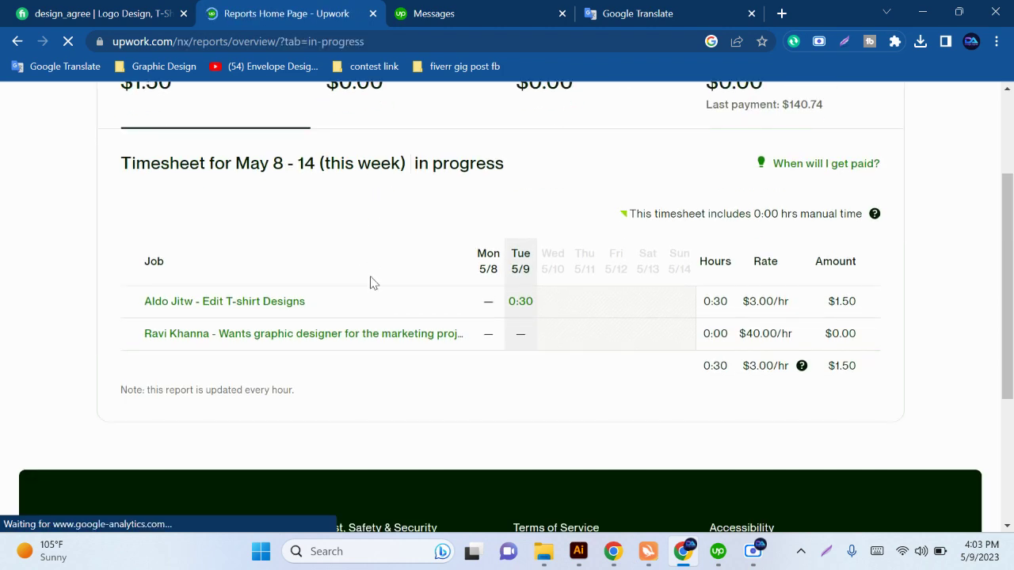
# - Open the Edit T-shirt Designs workroom from the timesheet and scroll to its 16 Recent Files
pyautogui.click(286, 305)
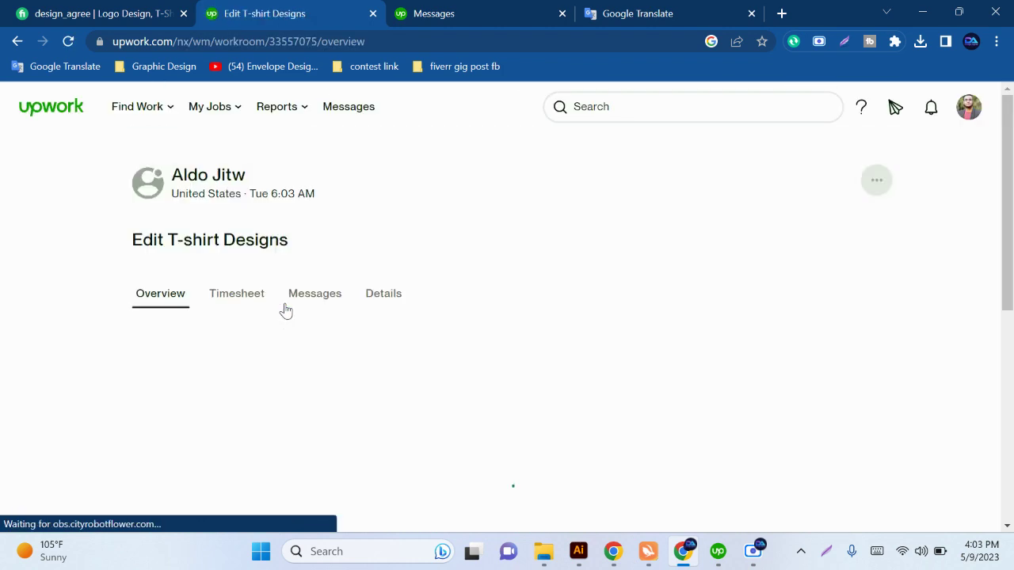
pyautogui.scroll(-2, 286, 309)
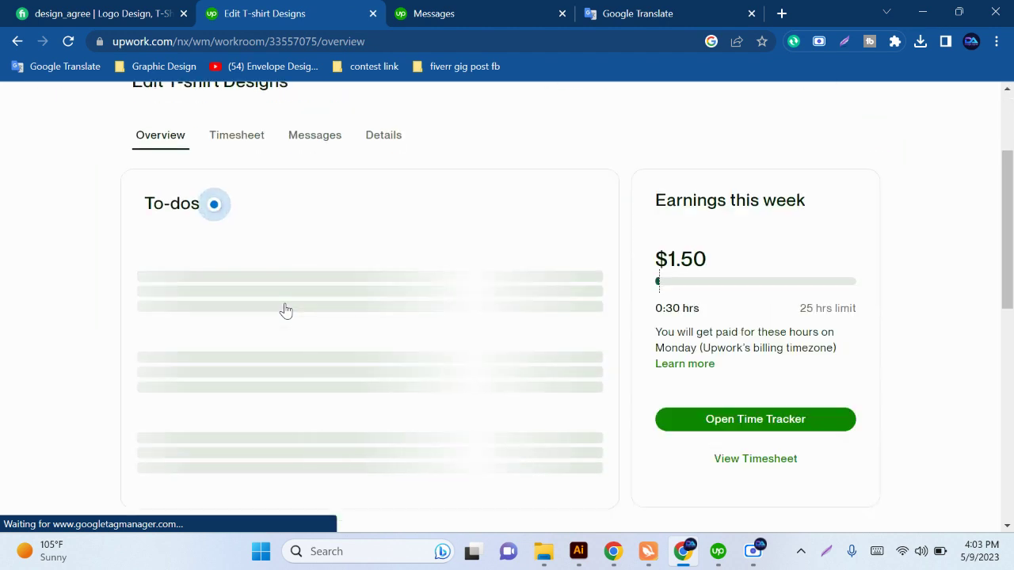
pyautogui.scroll(-2, 286, 309)
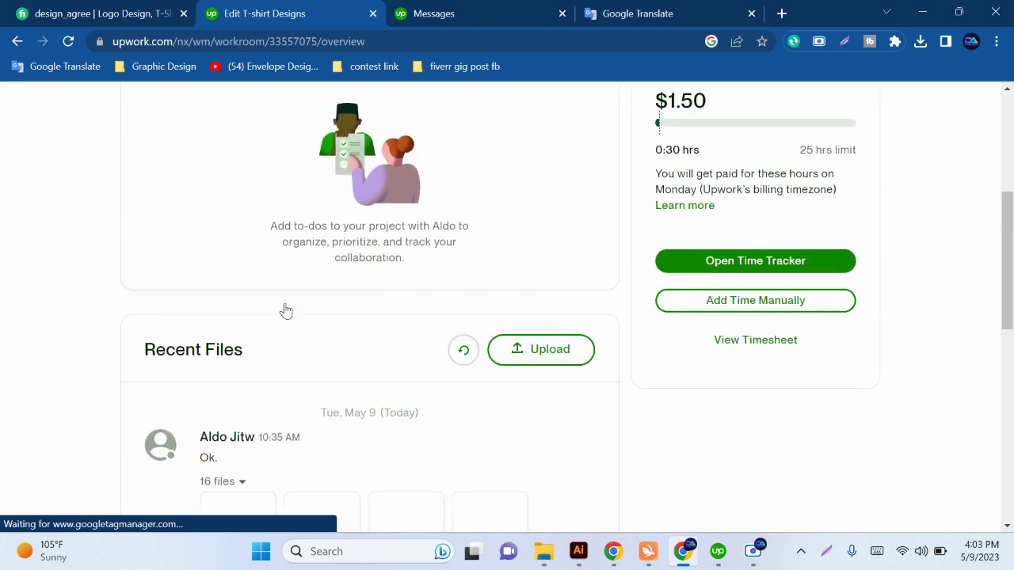
pyautogui.scroll(2, 286, 309)
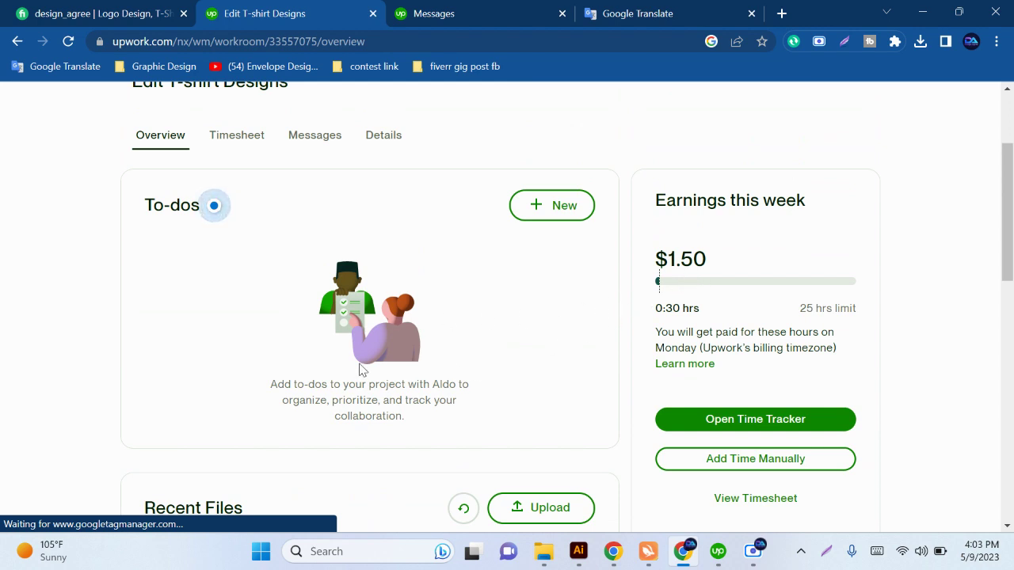
pyautogui.scroll(-2, 283, 370)
pyautogui.scroll(-2, 283, 370)
pyautogui.scroll(1, 283, 370)
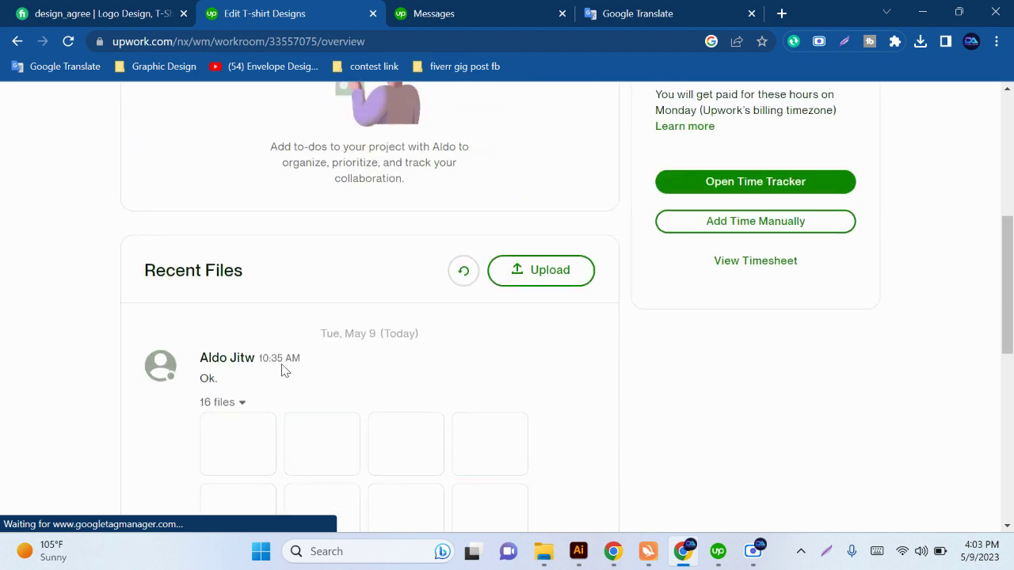
pyautogui.scroll(-1, 283, 370)
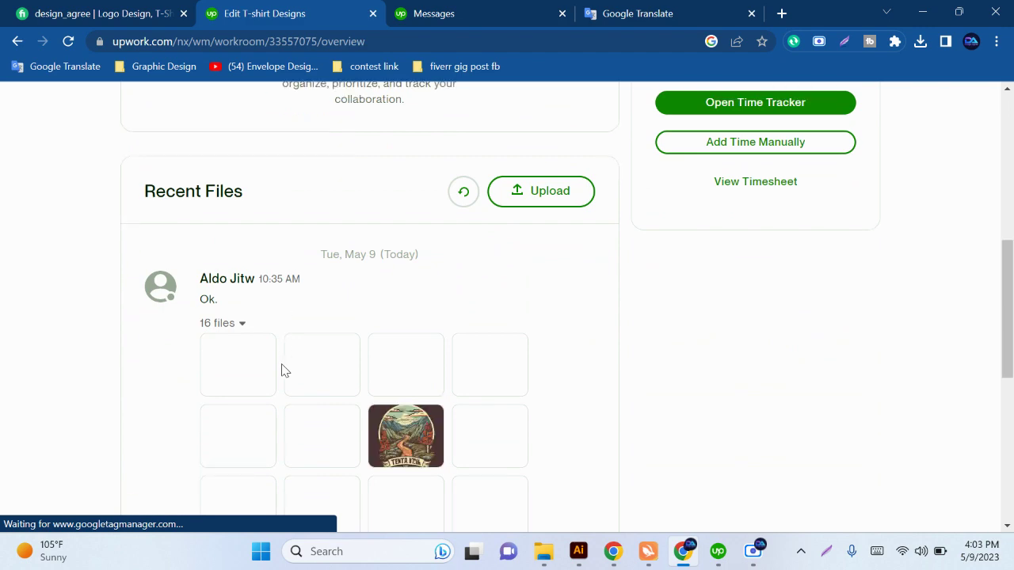
pyautogui.scroll(3, 283, 370)
pyautogui.scroll(2, 283, 370)
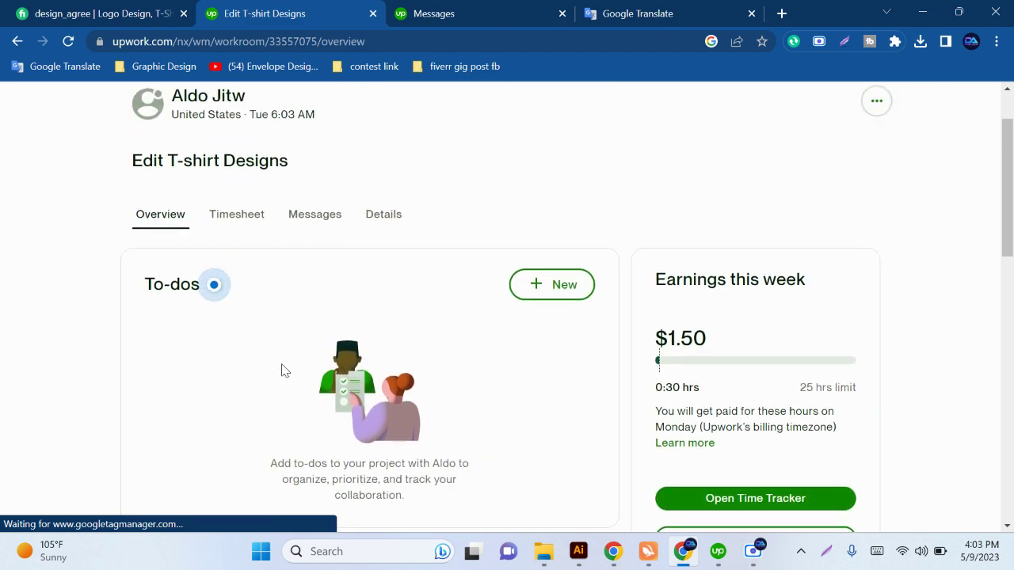
pyautogui.scroll(-2, 283, 370)
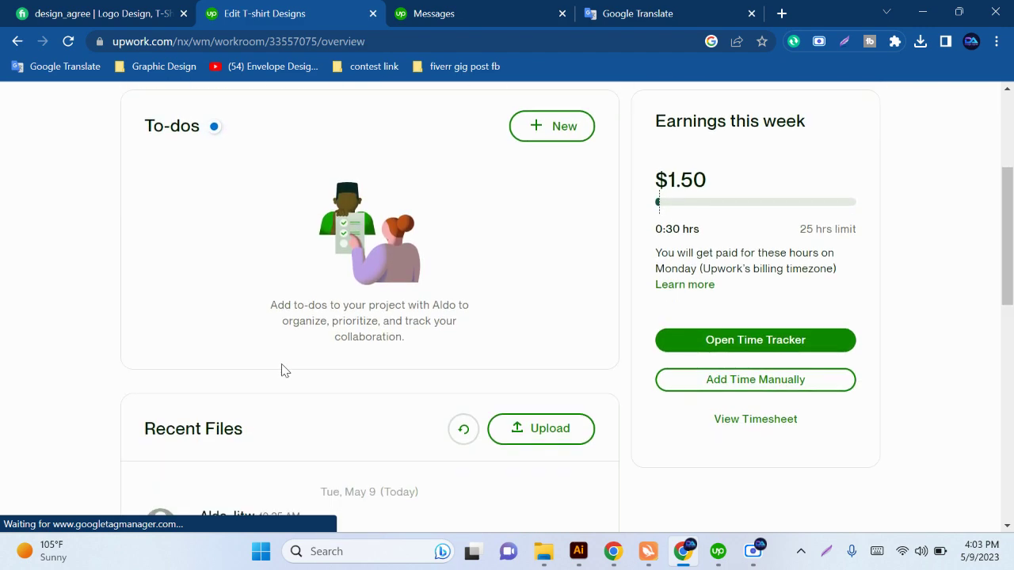
pyautogui.scroll(1, 282, 369)
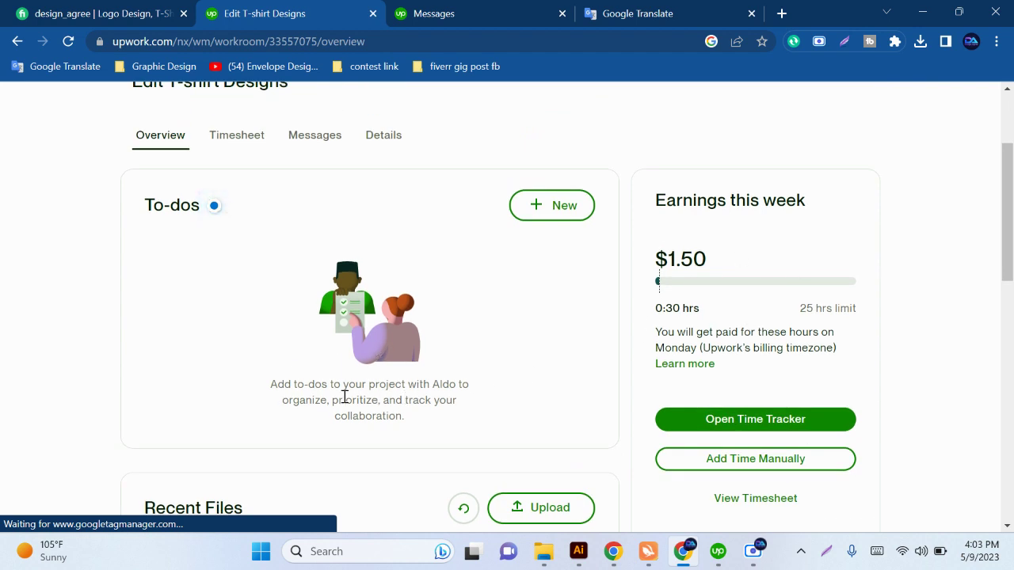
pyautogui.scroll(-3, 330, 397)
pyautogui.scroll(-2, 331, 403)
pyautogui.scroll(-1, 331, 403)
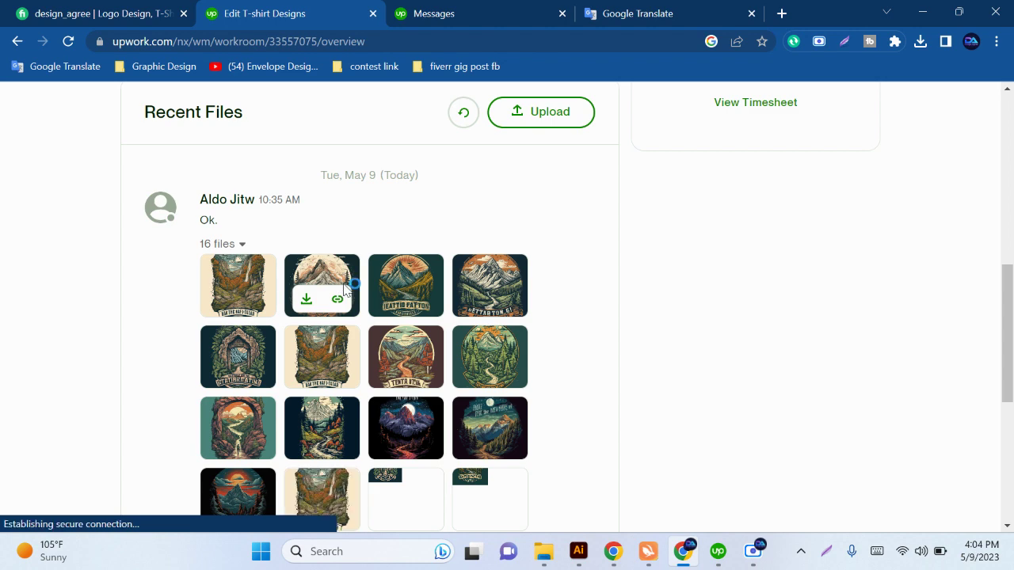
# - Glance at Illustrator, then return to the workroom message with 16 attached design files
pyautogui.click(581, 554)
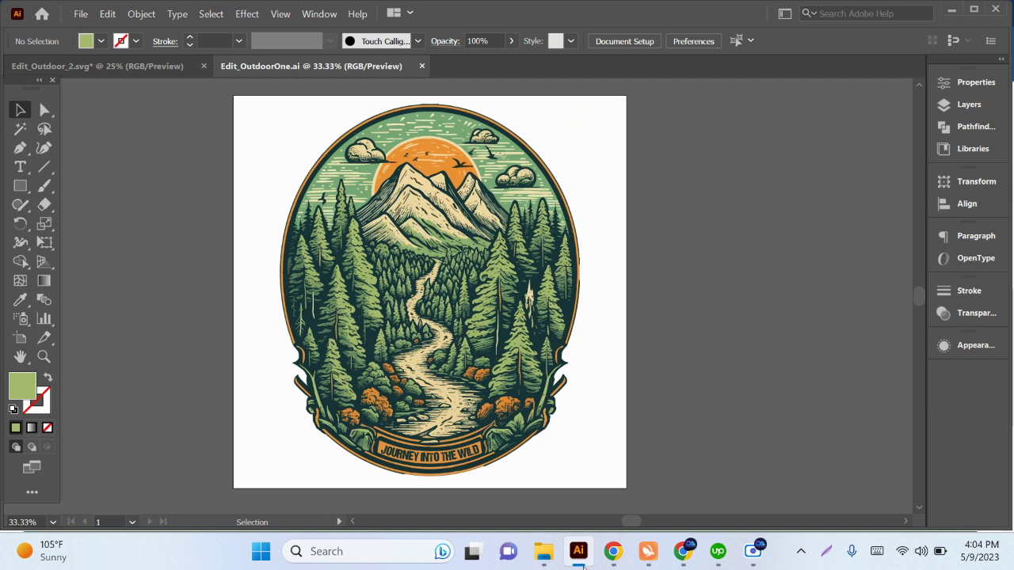
pyautogui.click(583, 565)
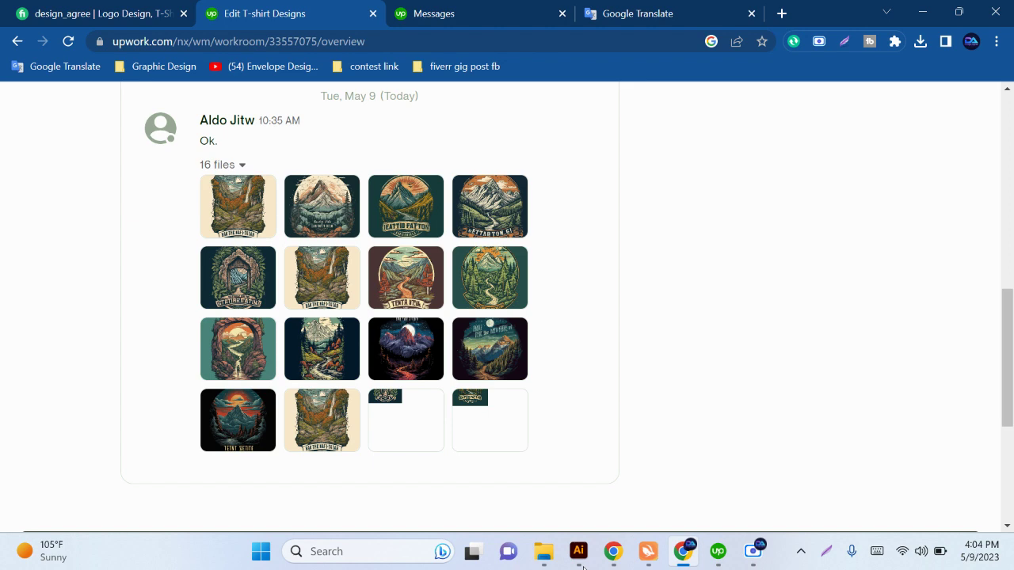
# - Go to the project file folder and open Edit_Outdoor_2.svg in Edge
pyautogui.click(544, 551)
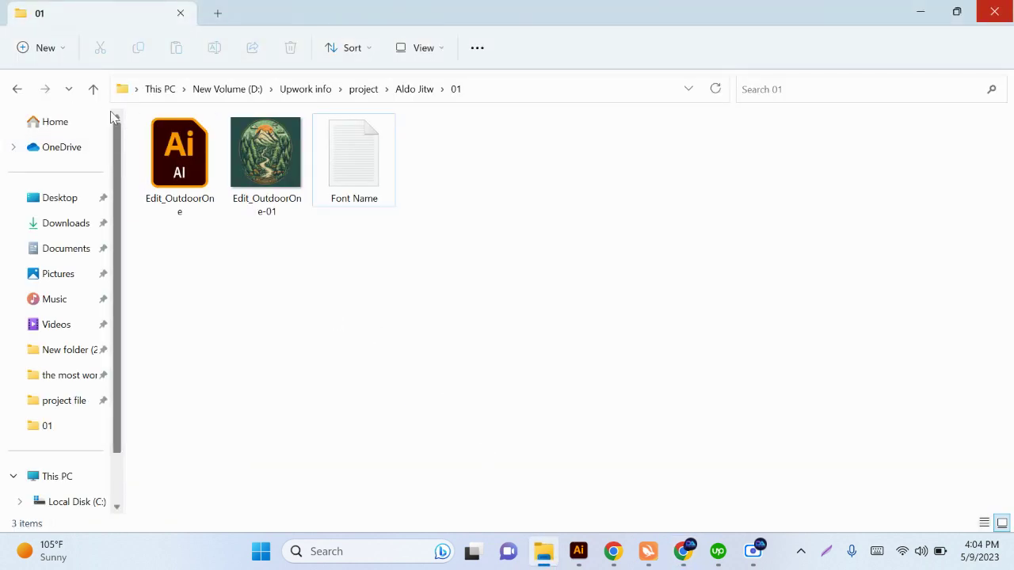
pyautogui.click(92, 88)
pyautogui.doubleClick(270, 172)
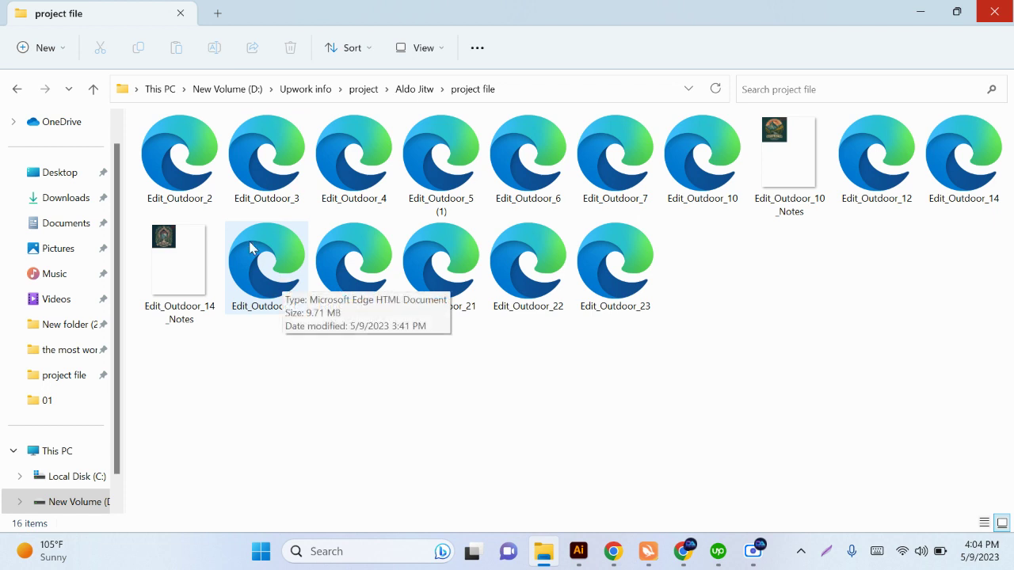
pyautogui.rightClick(197, 201)
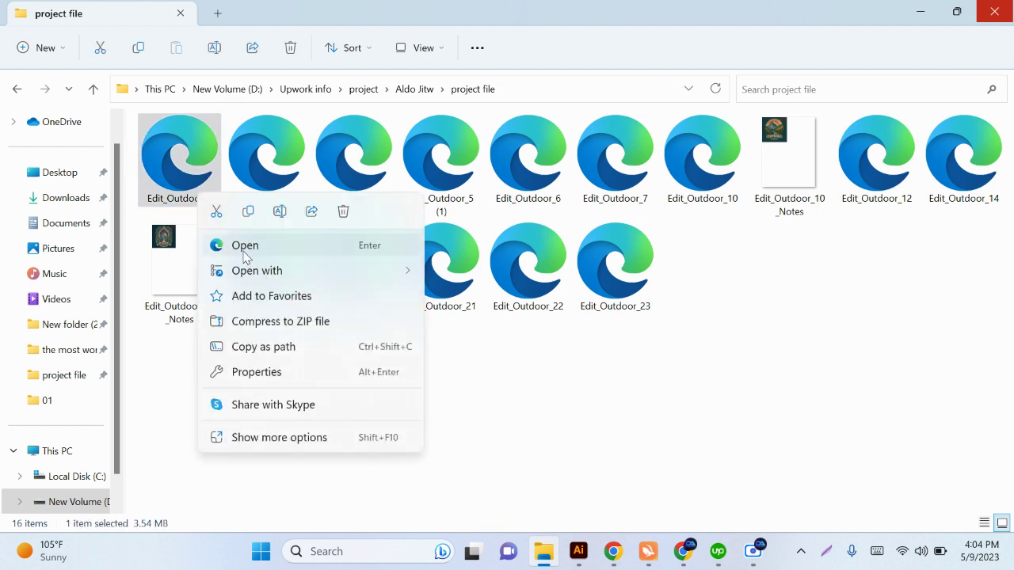
pyautogui.click(244, 254)
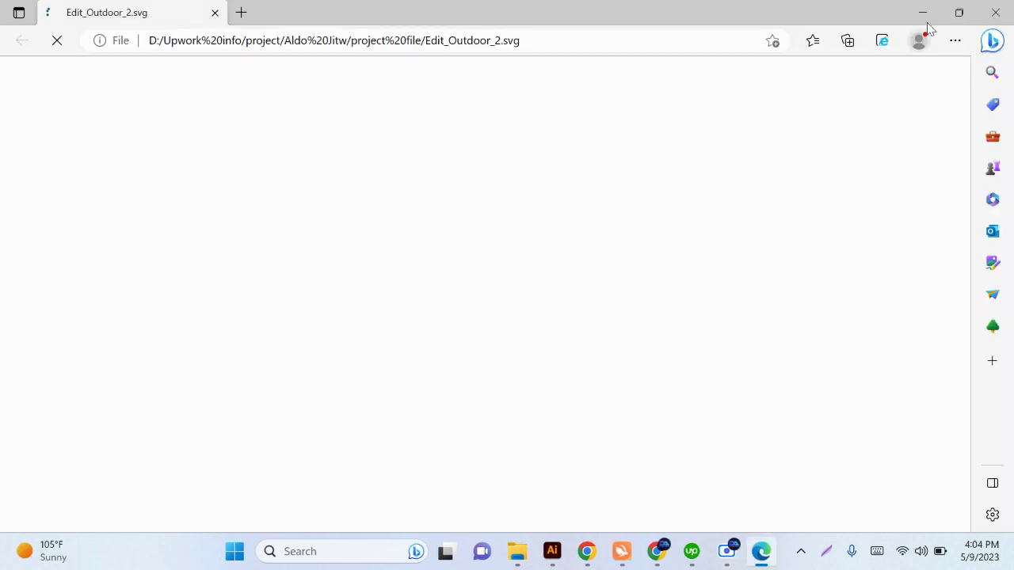
pyautogui.click(921, 11)
# - Open Edit_Outdoor_3 and Edit_Outdoor_4 in Edge, minimizing Edge after each
pyautogui.click(298, 187)
pyautogui.rightClick(298, 187)
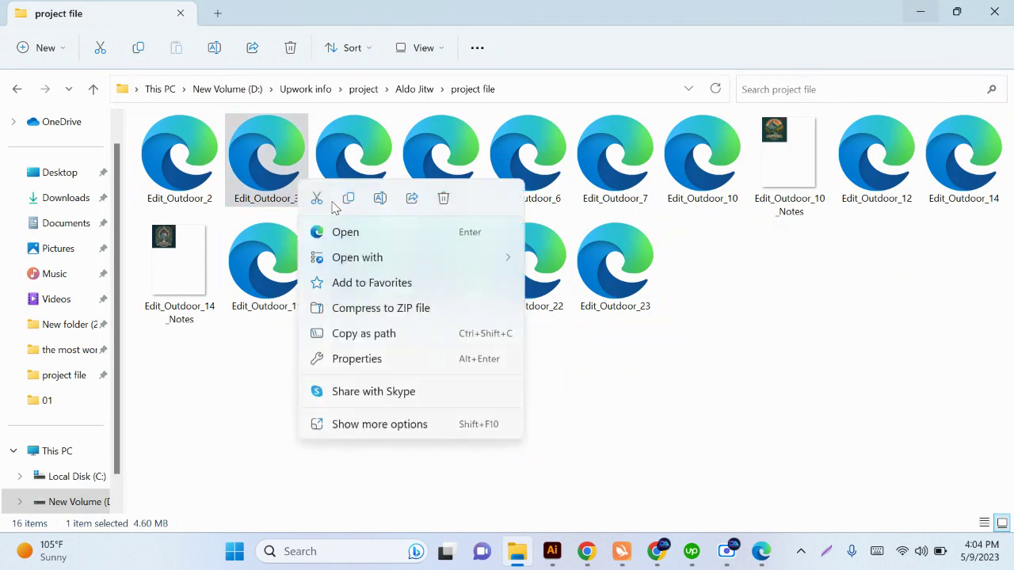
pyautogui.click(335, 231)
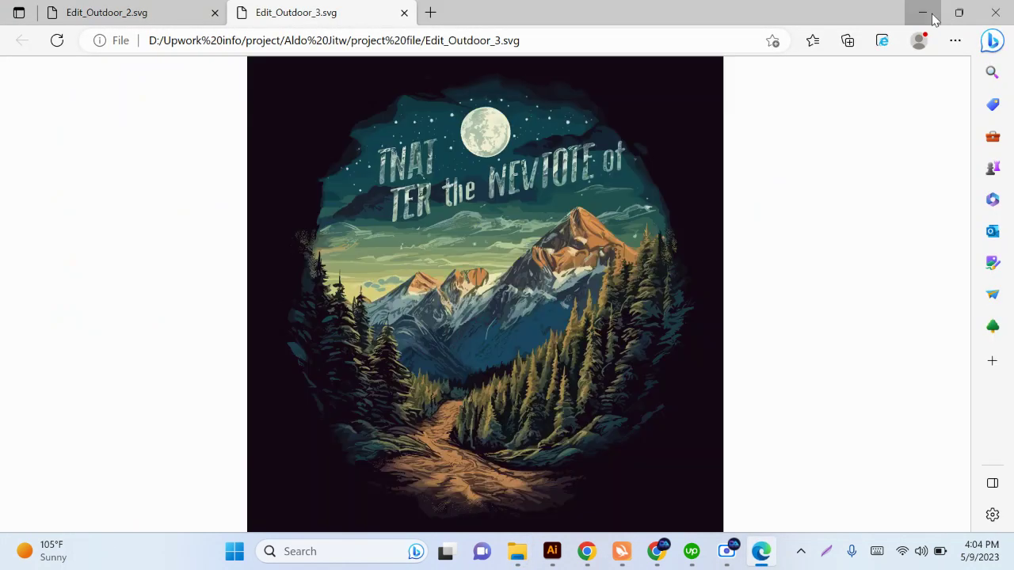
pyautogui.click(922, 13)
pyautogui.click(382, 189)
pyautogui.rightClick(382, 188)
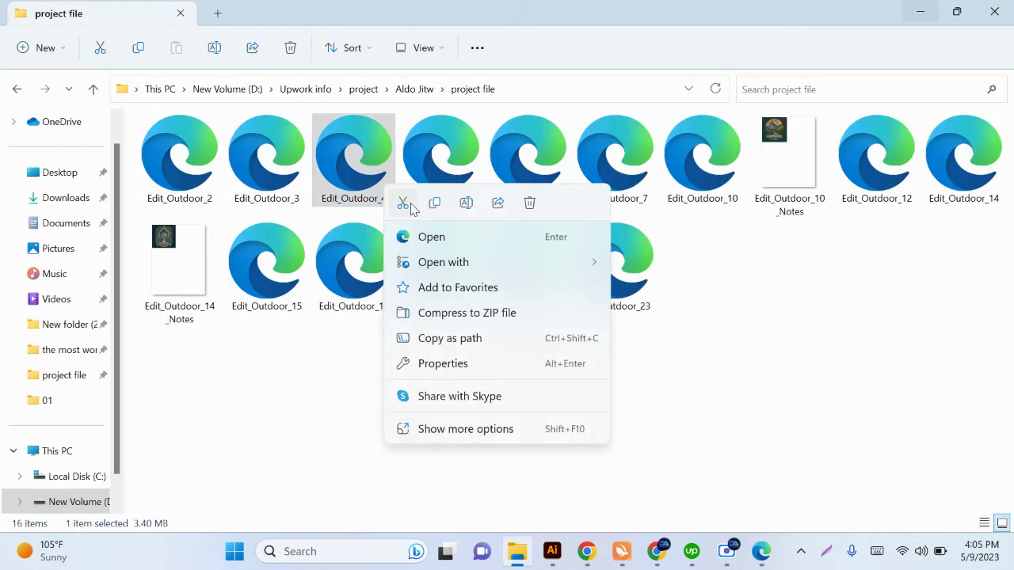
pyautogui.click(428, 235)
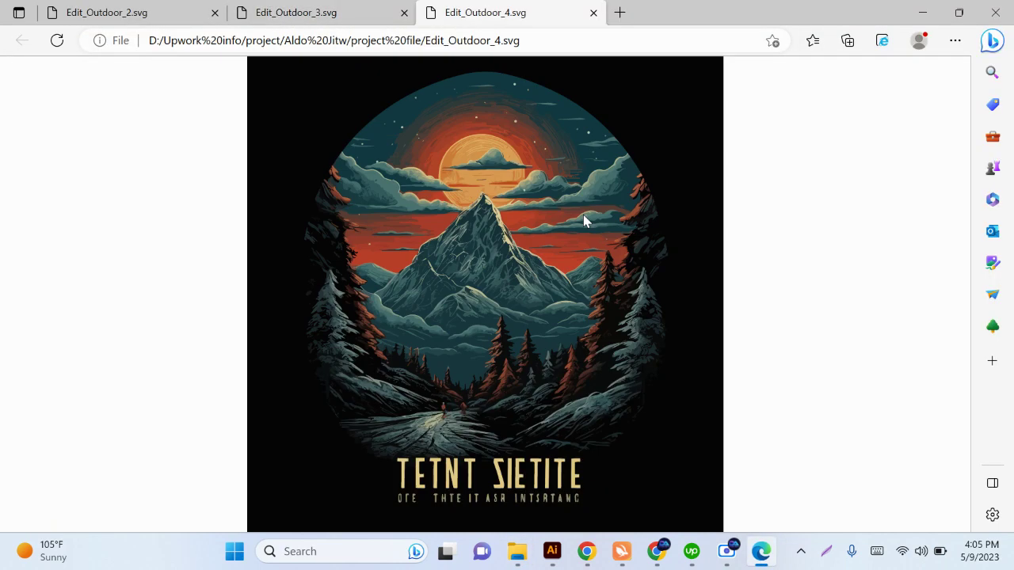
pyautogui.click(922, 13)
# - Open Edit_Outdoor_5 (1) in Edge, check the Upwork workroom, then return to the folder
pyautogui.rightClick(477, 179)
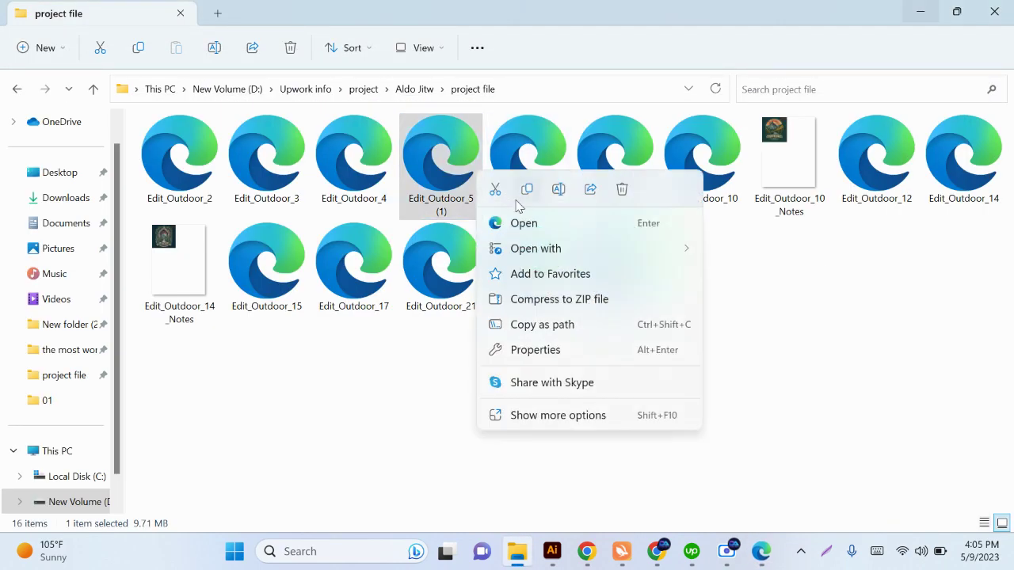
pyautogui.click(519, 223)
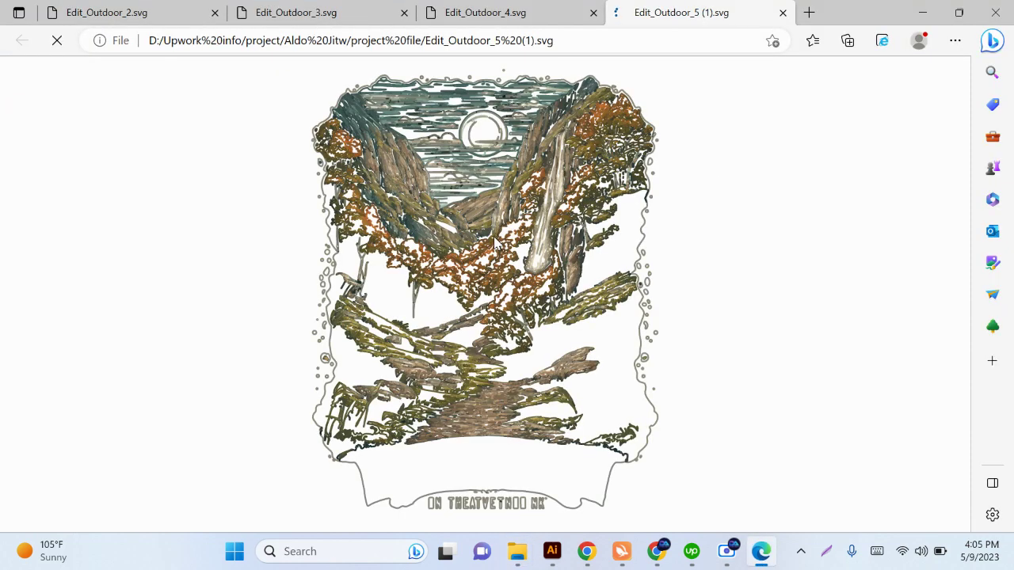
pyautogui.click(918, 12)
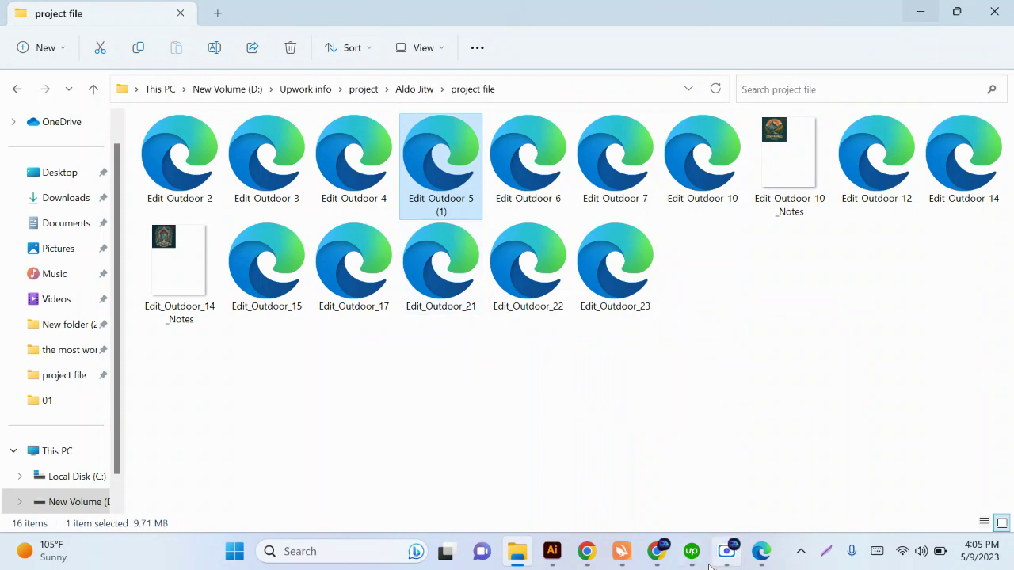
pyautogui.click(652, 555)
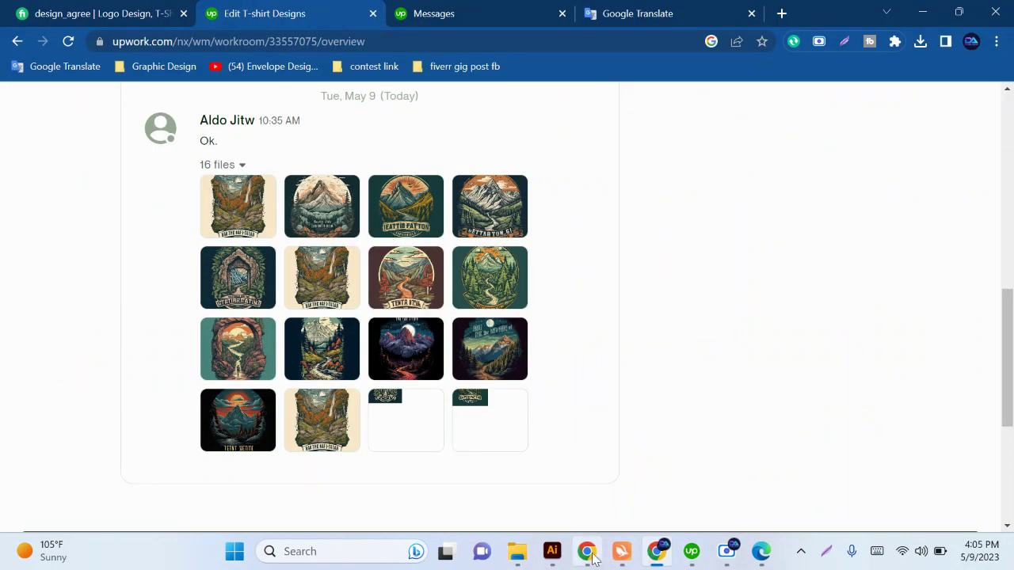
pyautogui.click(516, 564)
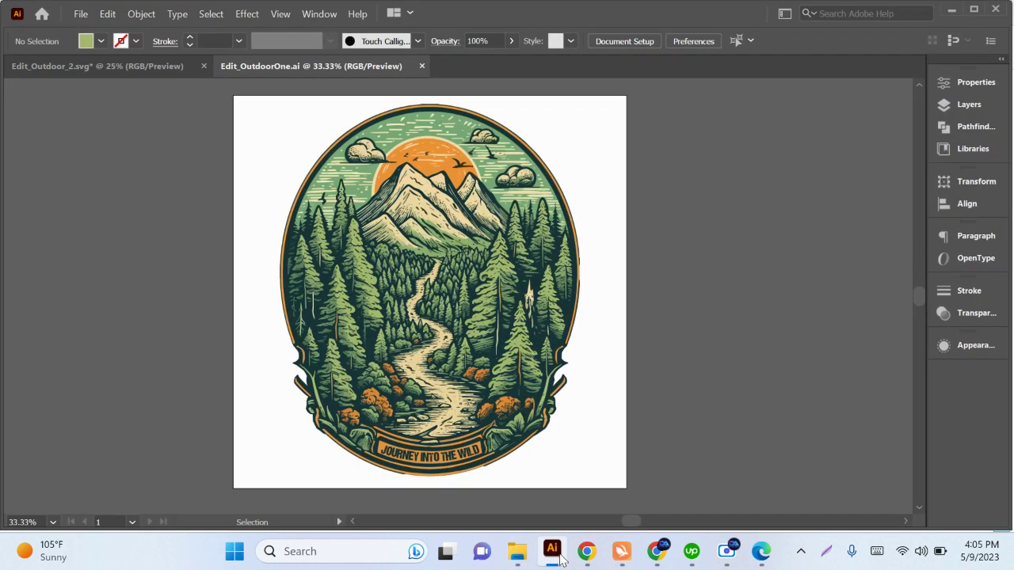
# - Drag the annotated badge image left of the night mountain artwork and zoom to read its red notes
pyautogui.click(552, 553)
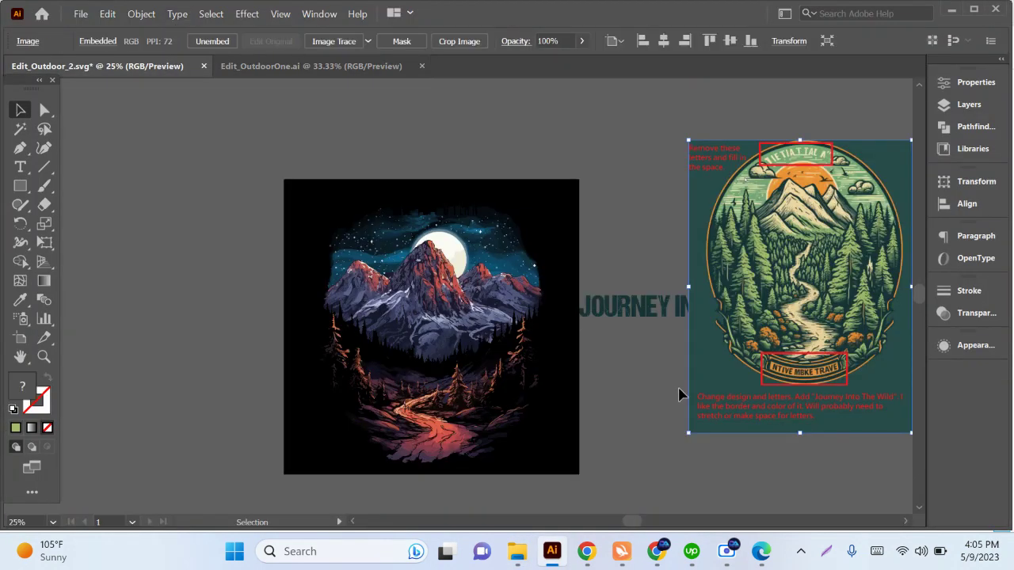
pyautogui.moveTo(800, 384); pyautogui.dragTo(173, 371)
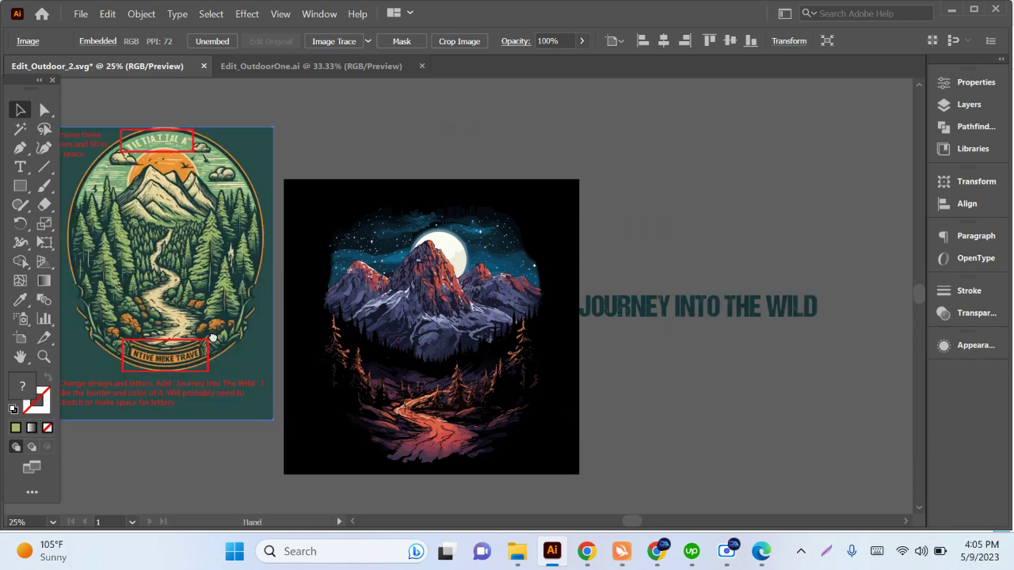
pyautogui.hscroll(-5, 190, 351)
pyautogui.scroll(1, 190, 351)
pyautogui.scroll(2, 495, 381)
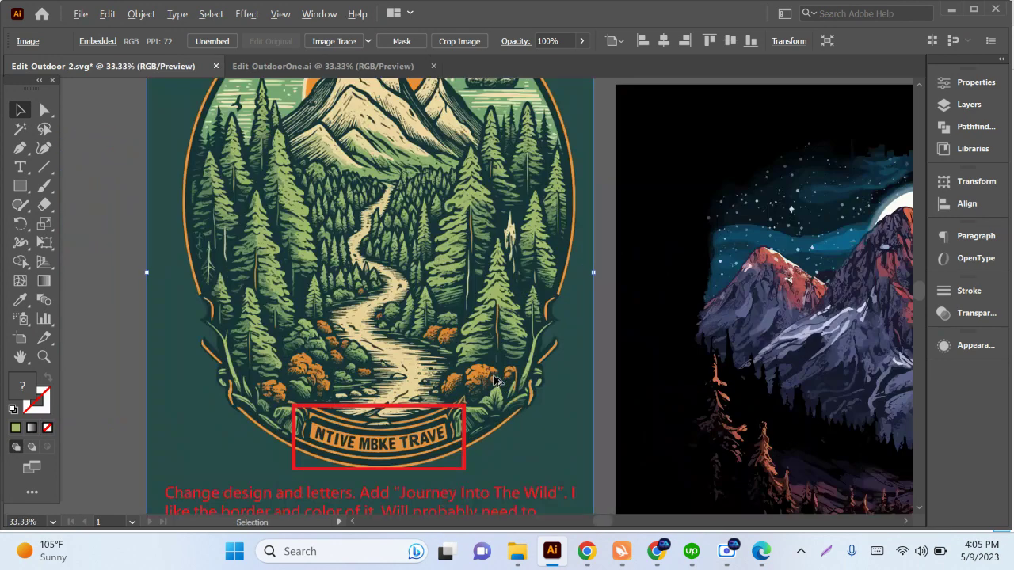
pyautogui.scroll(-1, 495, 381)
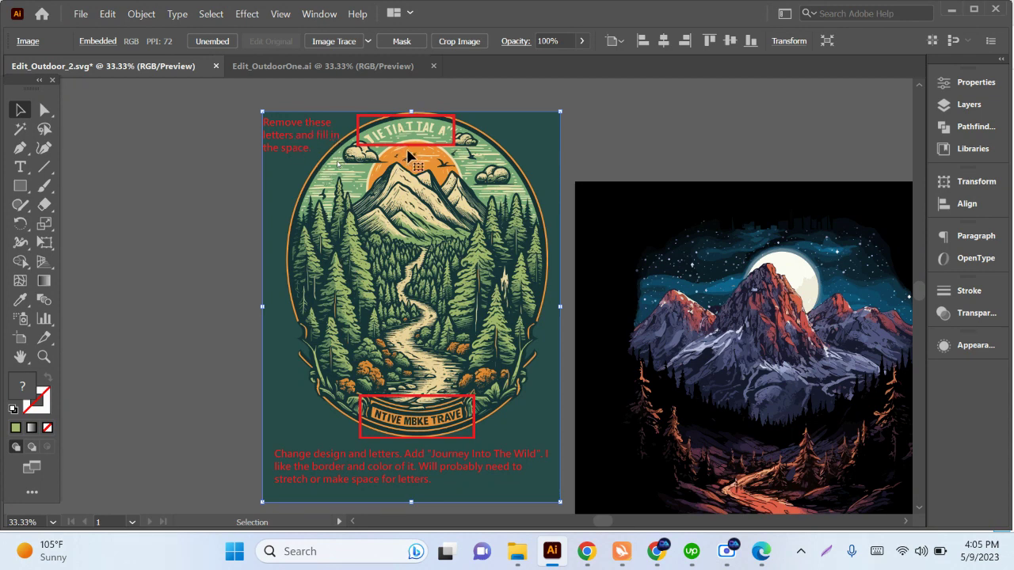
pyautogui.scroll(-1, 409, 156)
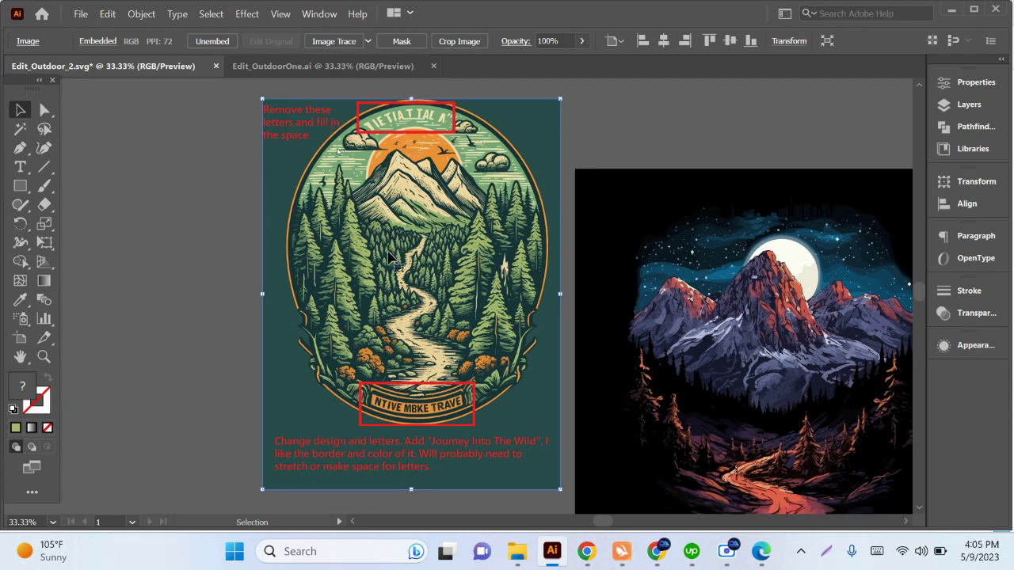
pyautogui.scroll(1, 425, 434)
pyautogui.scroll(2, 425, 434)
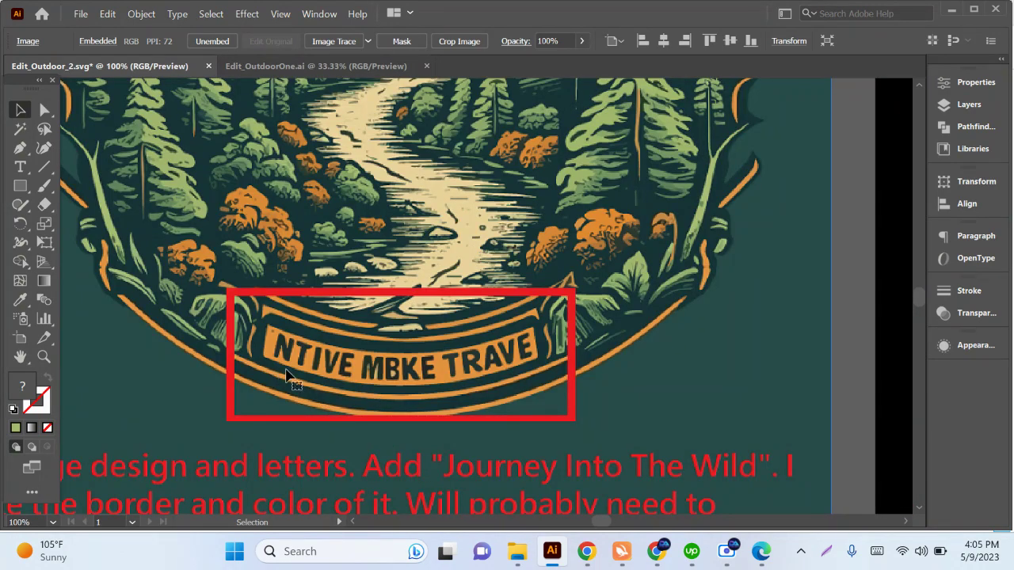
pyautogui.scroll(-1, 440, 388)
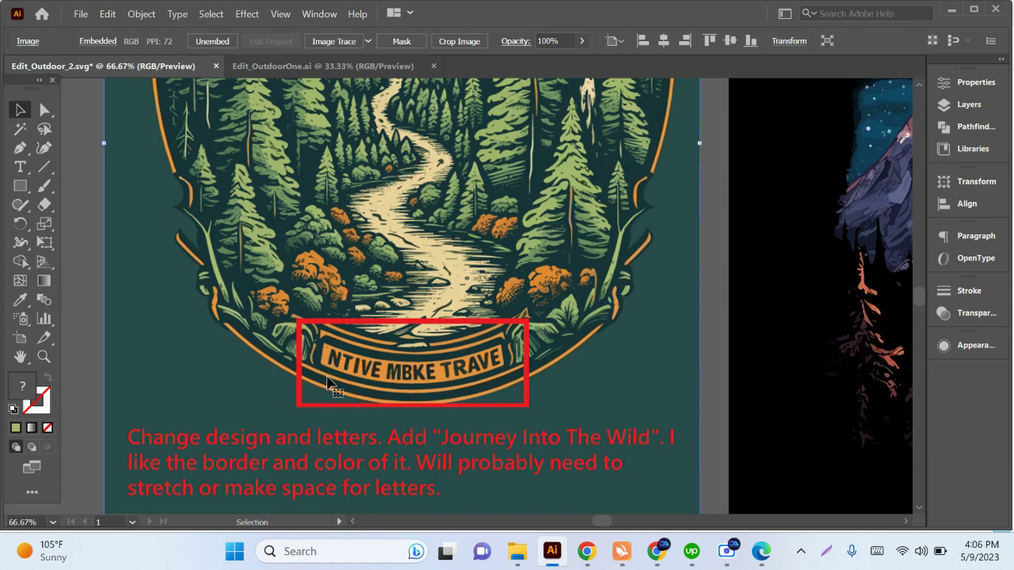
pyautogui.scroll(-2, 327, 382)
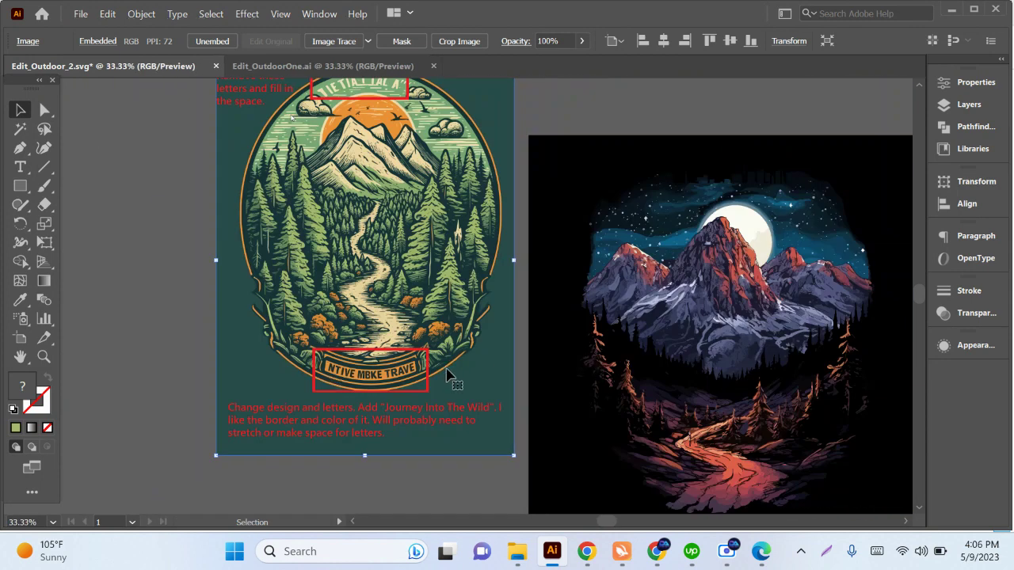
pyautogui.click(334, 66)
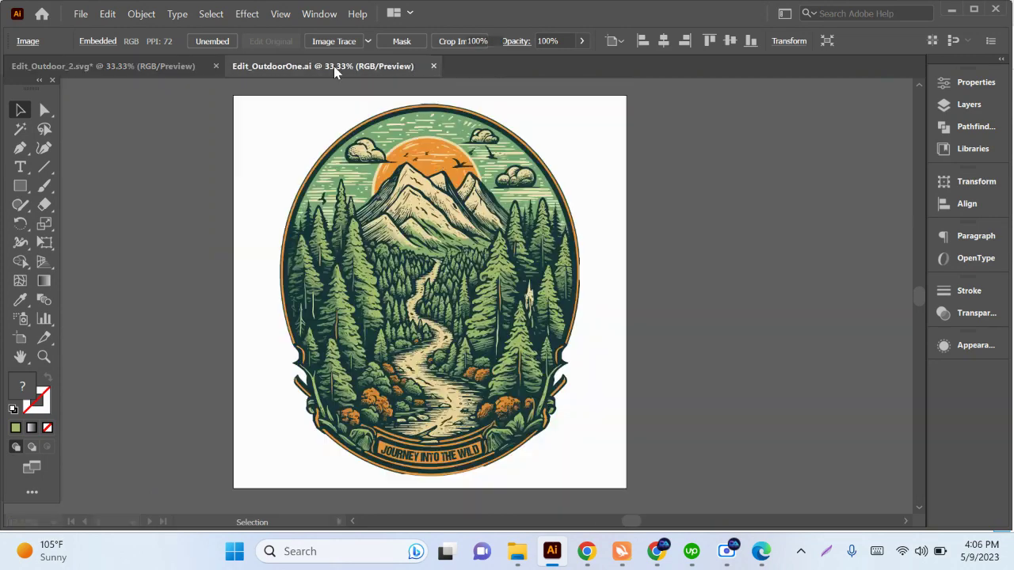
pyautogui.scroll(2, 417, 484)
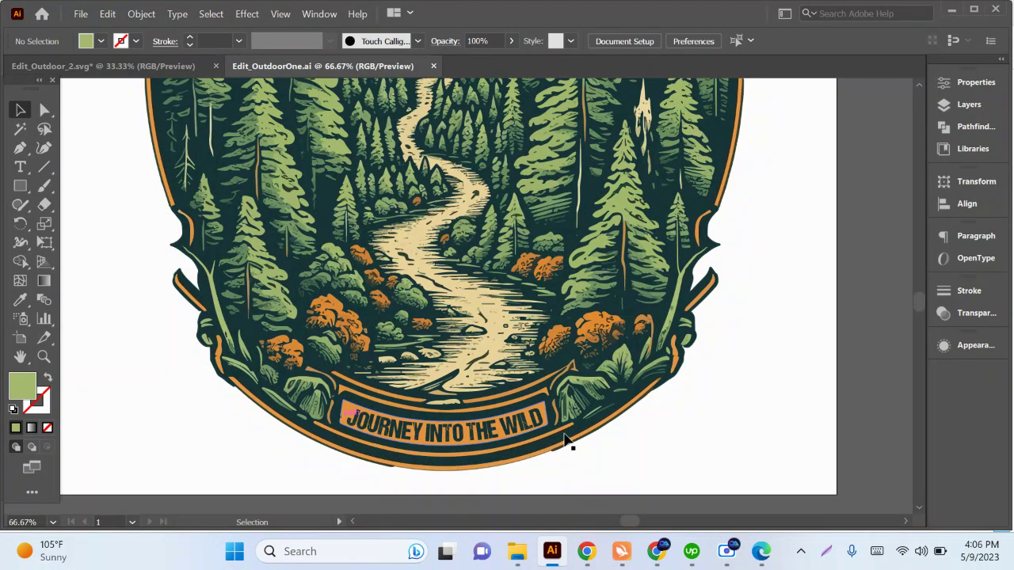
pyautogui.scroll(-1, 554, 434)
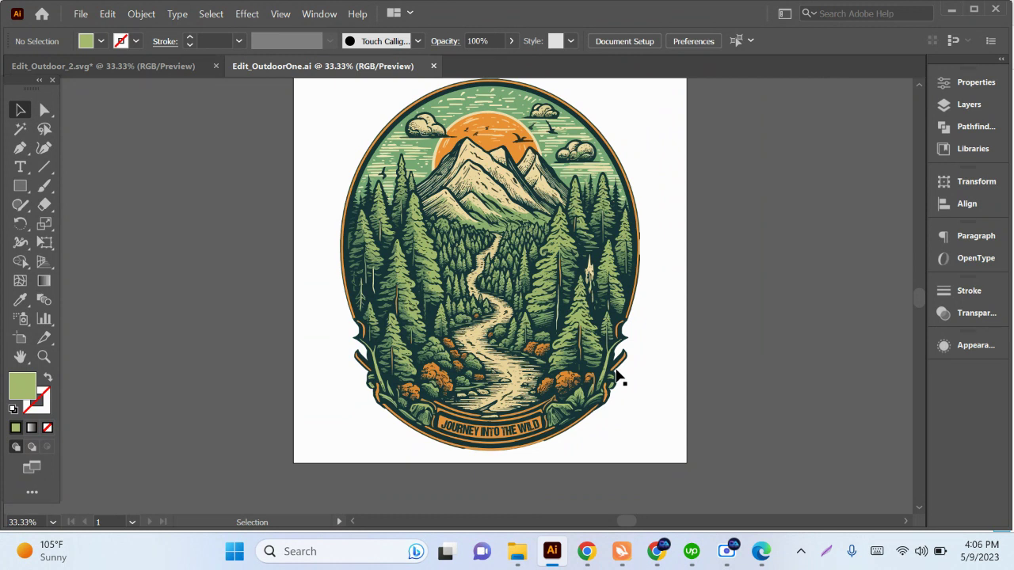
pyautogui.moveTo(586, 552)
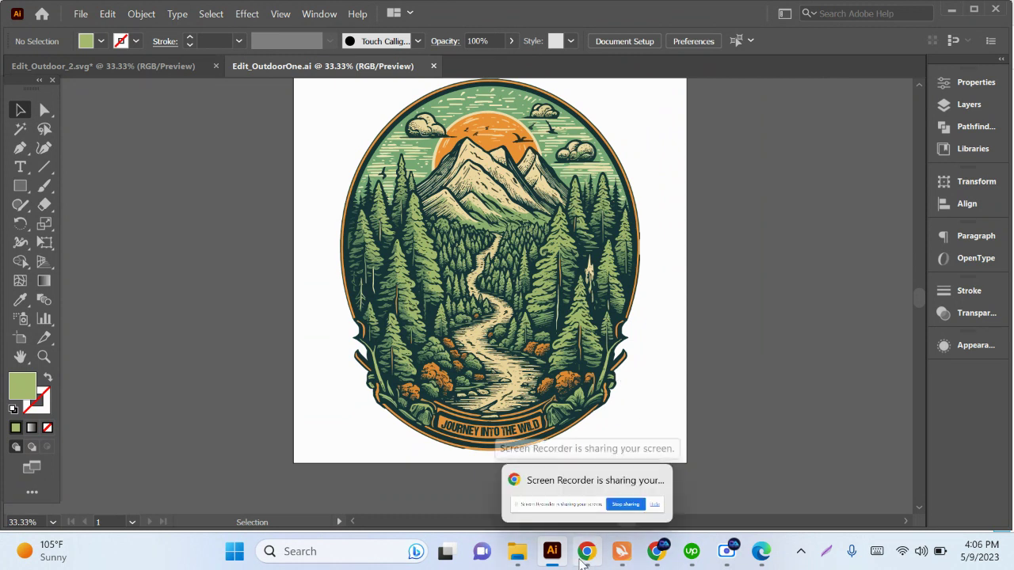
# - Bring up the project file folder and open Edit_Outdoor_6 and Edit_Outdoor_7 in Edge
pyautogui.click(636, 487)
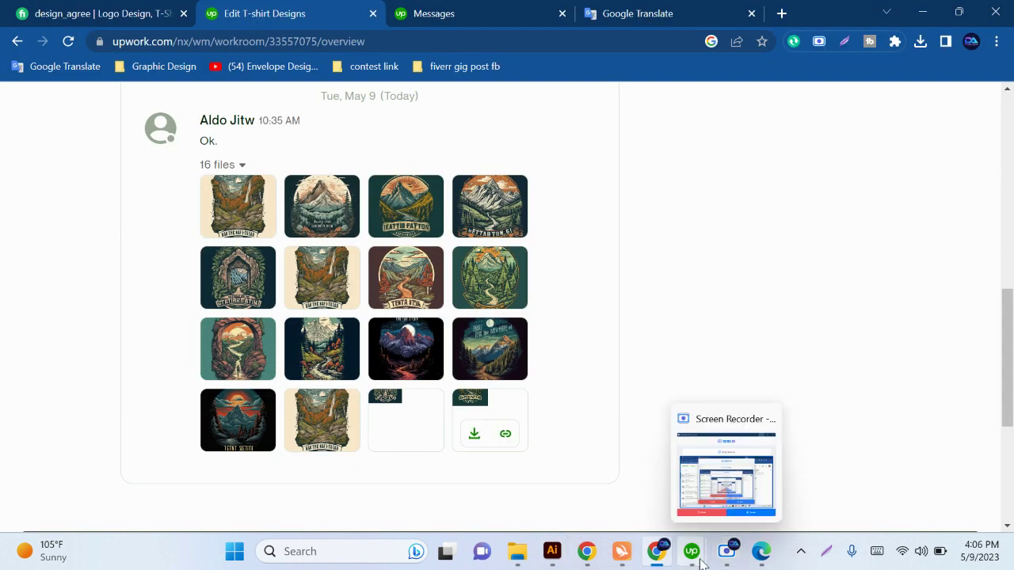
pyautogui.click(516, 554)
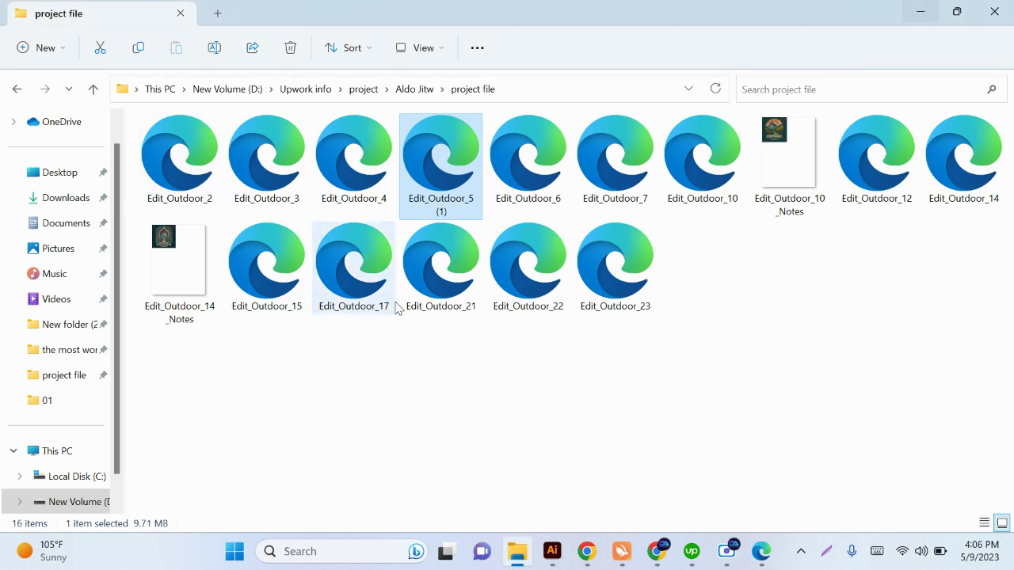
pyautogui.rightClick(569, 180)
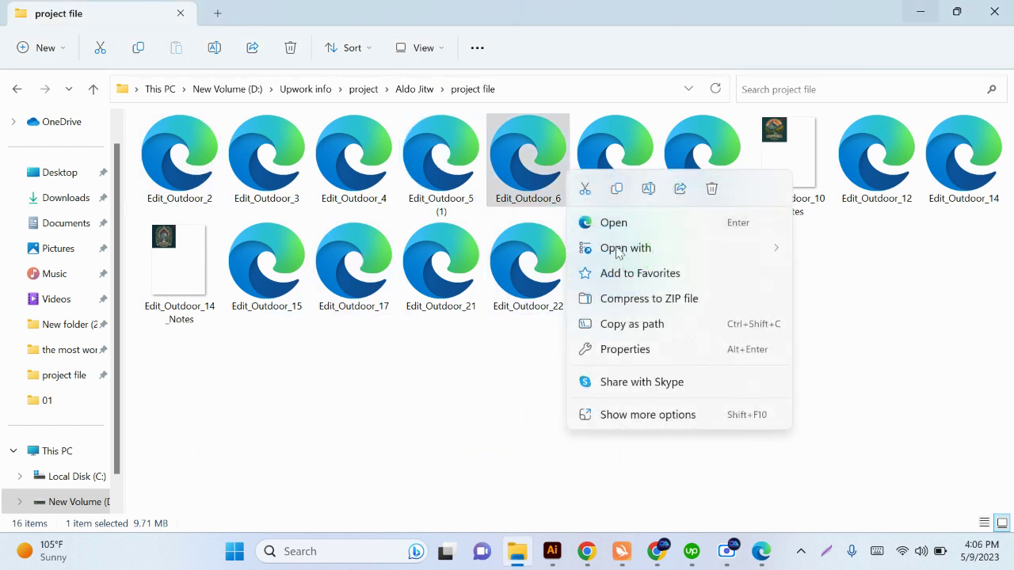
pyautogui.click(604, 227)
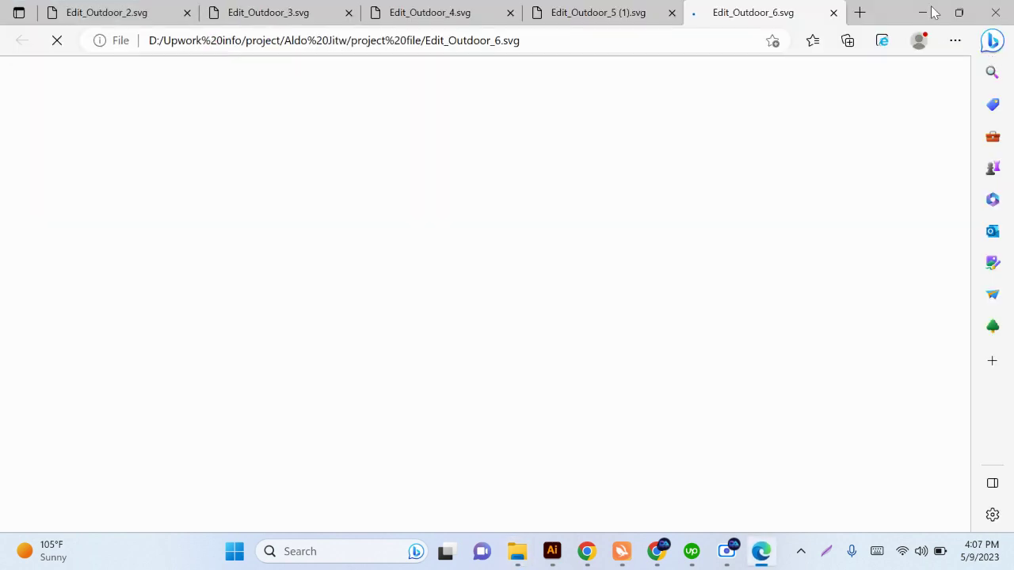
pyautogui.click(932, 11)
pyautogui.rightClick(606, 182)
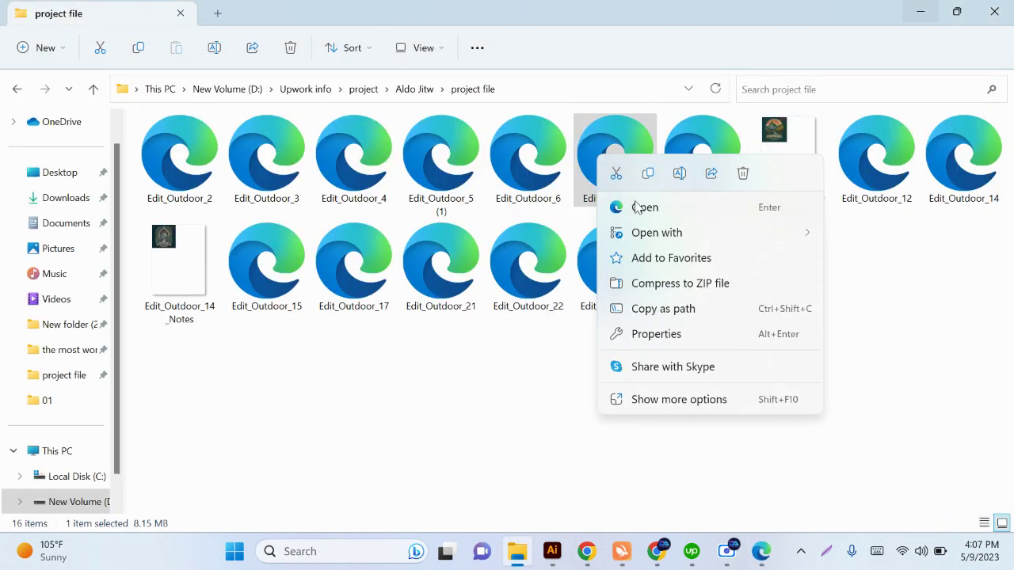
pyautogui.click(638, 207)
pyautogui.click(923, 11)
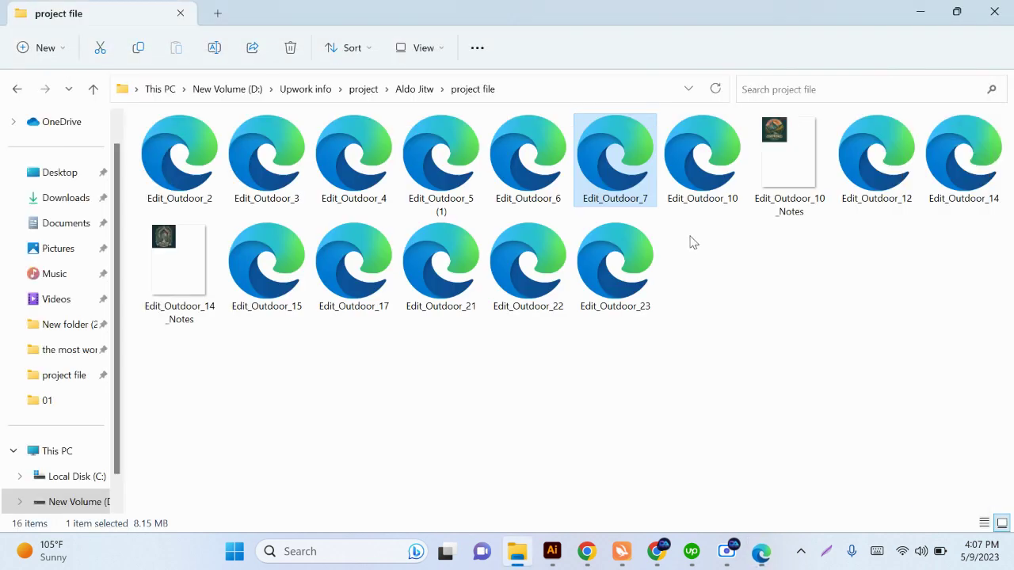
# - Open Edit_Outdoor_10 and Edit_Outdoor_12 in Edge, minimizing Edge after each
pyautogui.click(712, 168)
pyautogui.rightClick(712, 169)
pyautogui.click(751, 206)
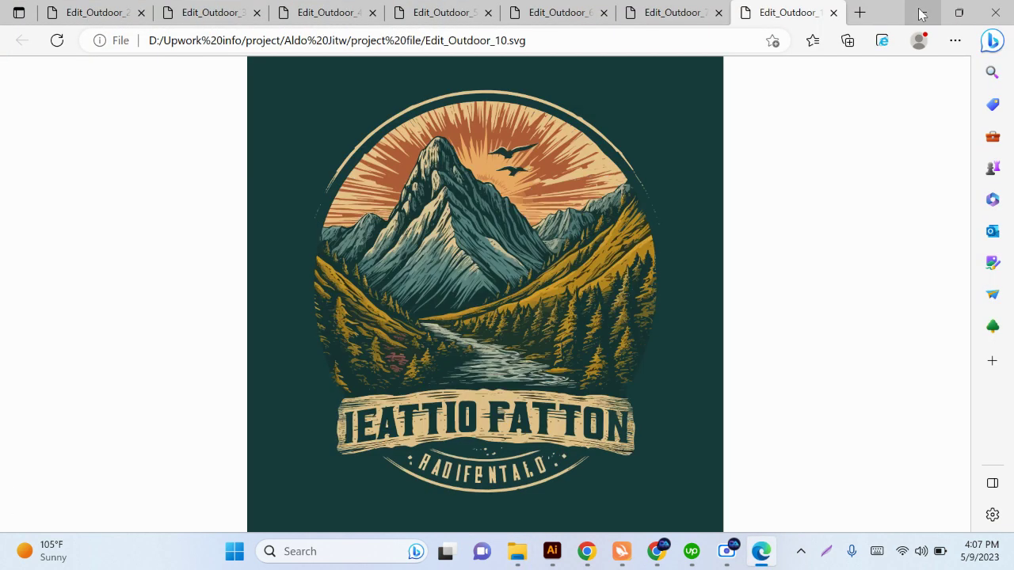
pyautogui.click(922, 11)
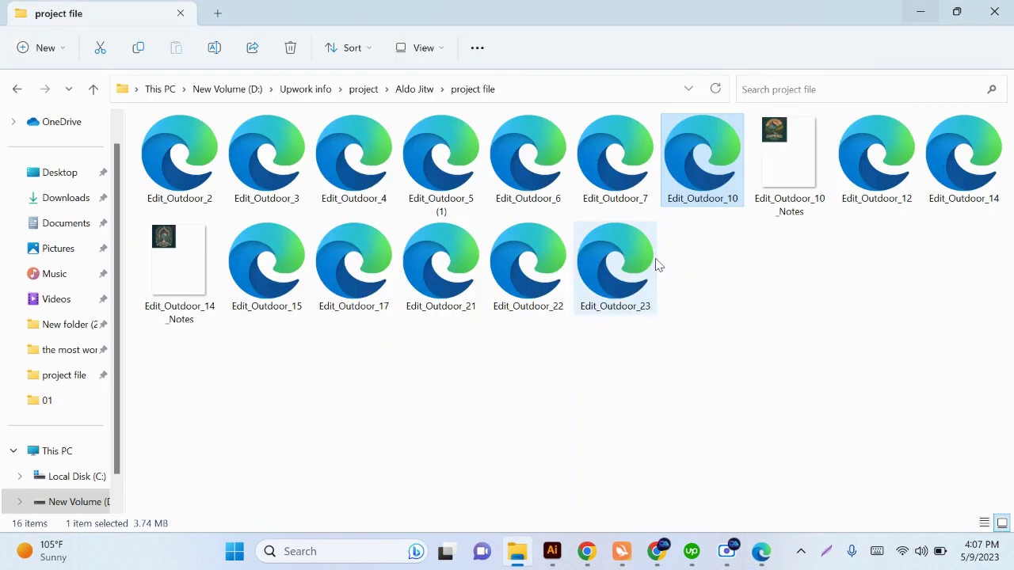
pyautogui.rightClick(893, 179)
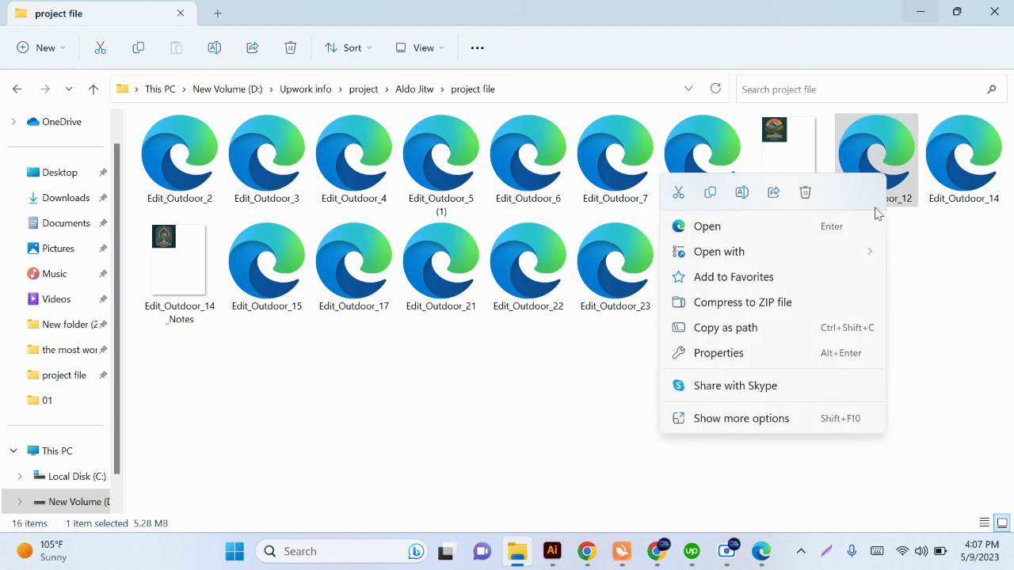
pyautogui.click(720, 231)
pyautogui.click(922, 12)
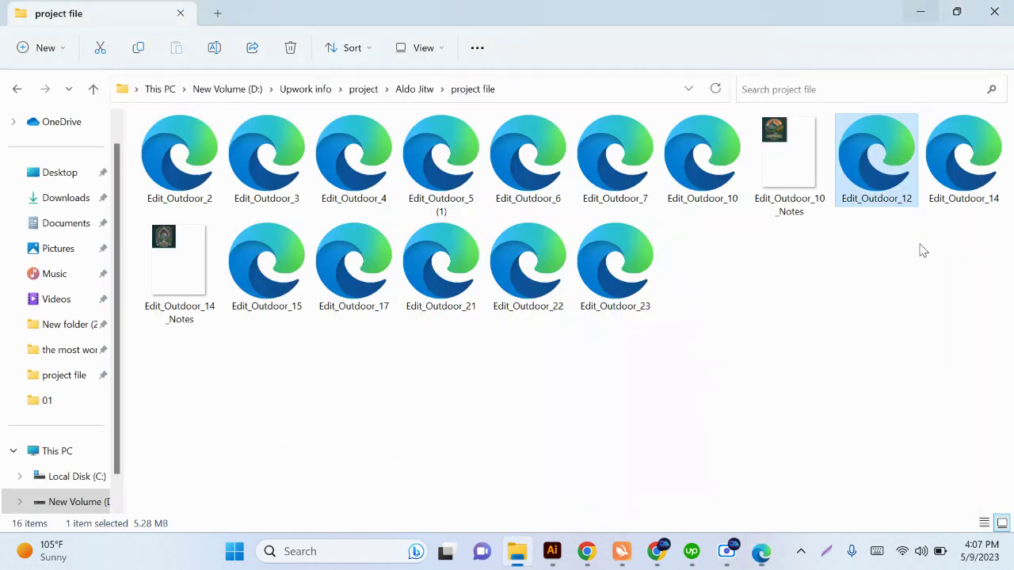
# - Open Edit_Outdoor_14 and Edit_Outdoor_15 in Edge, minimizing Edge after each
pyautogui.click(948, 202)
pyautogui.rightClick(948, 202)
pyautogui.click(800, 242)
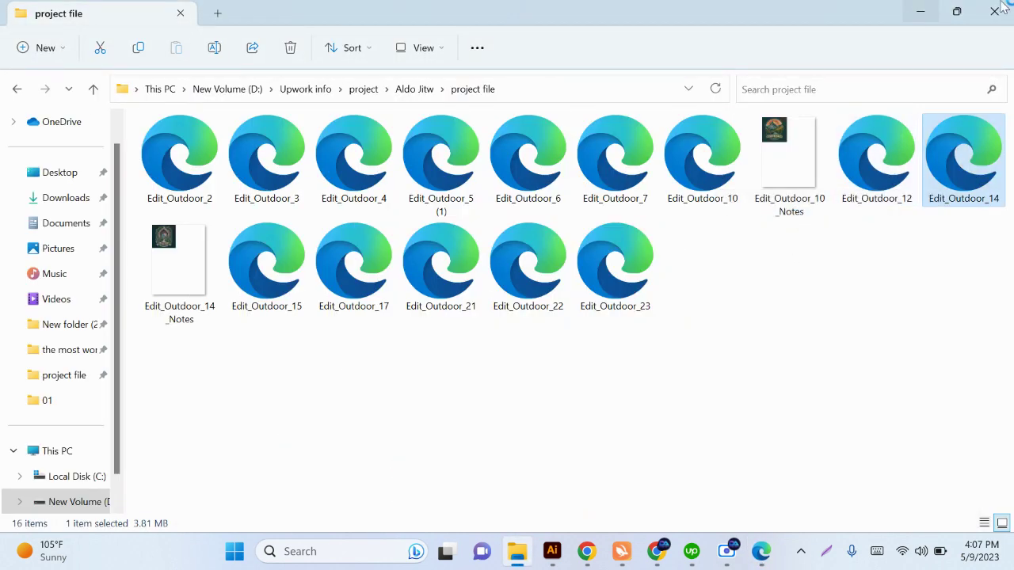
pyautogui.click(933, 8)
pyautogui.rightClick(263, 248)
pyautogui.moveTo(323, 306)
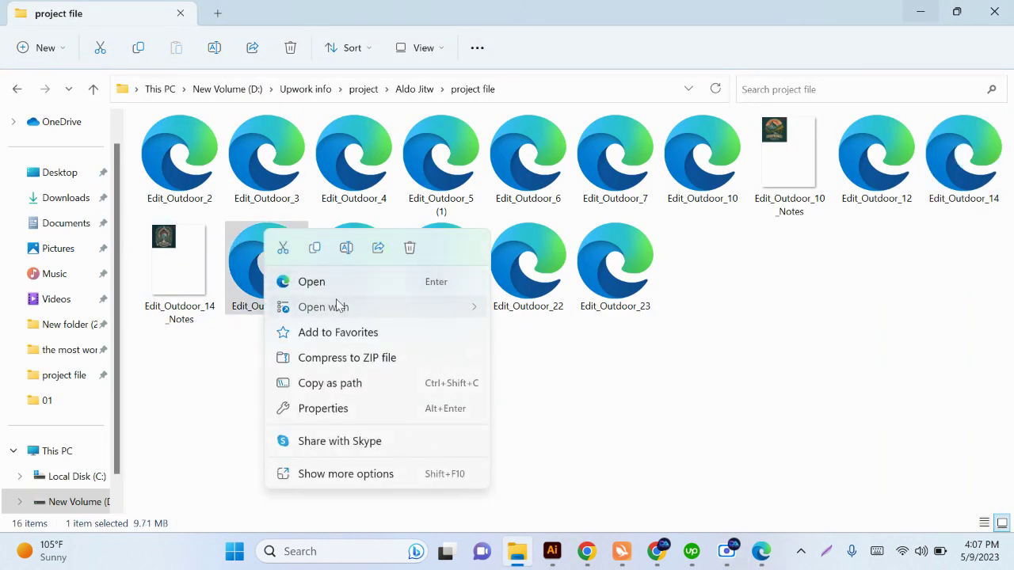
pyautogui.click(309, 281)
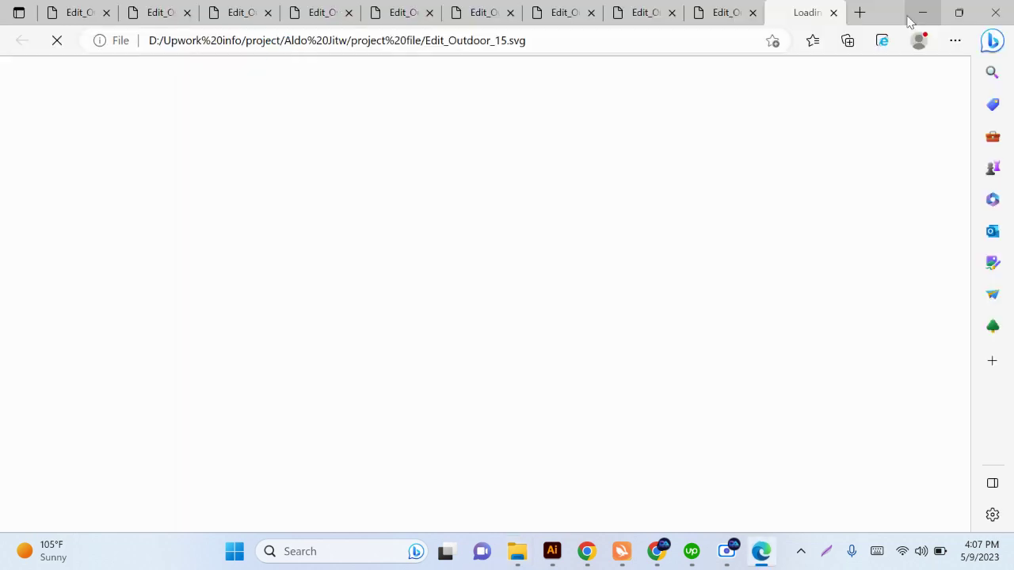
pyautogui.click(921, 18)
# - Open Edit_Outdoor_17 in Edge and return to the project file folder
pyautogui.click(351, 262)
pyautogui.rightClick(351, 261)
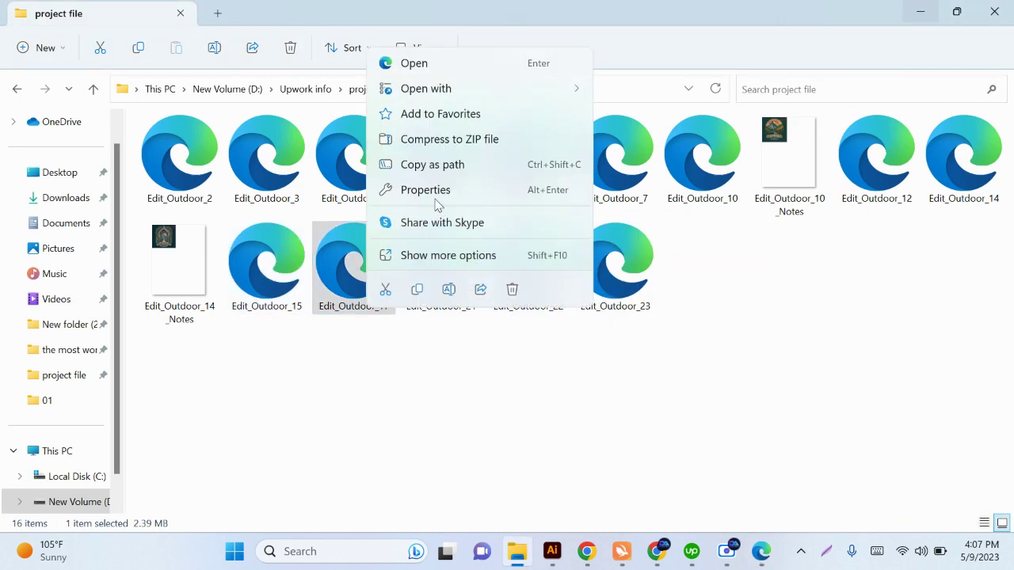
pyautogui.click(417, 65)
pyautogui.click(924, 16)
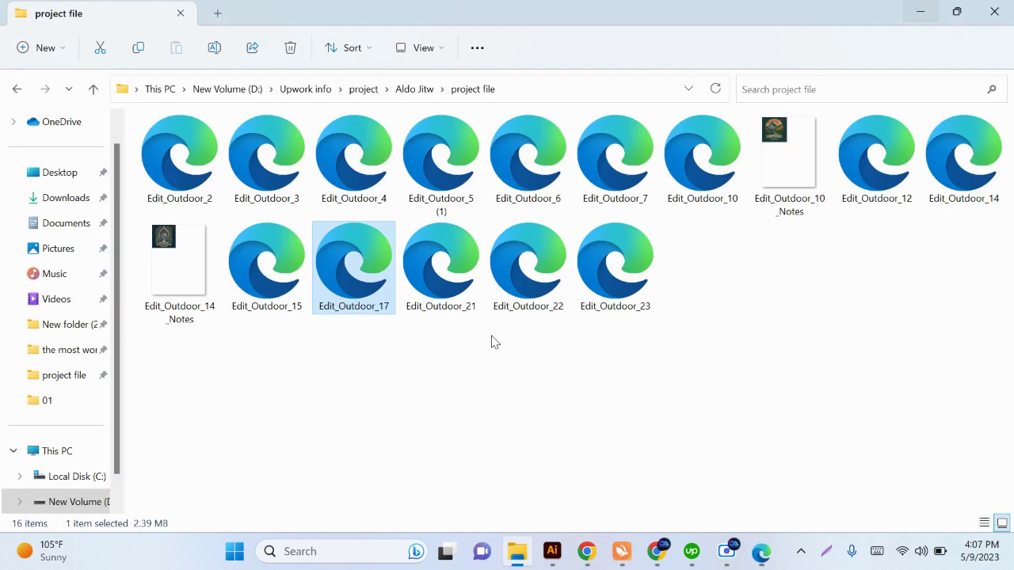
# - View Edit_Outdoor_2.svg in Edge, glance at Illustrator and the Upwork thumbnails, then return to Edge
pyautogui.click(921, 16)
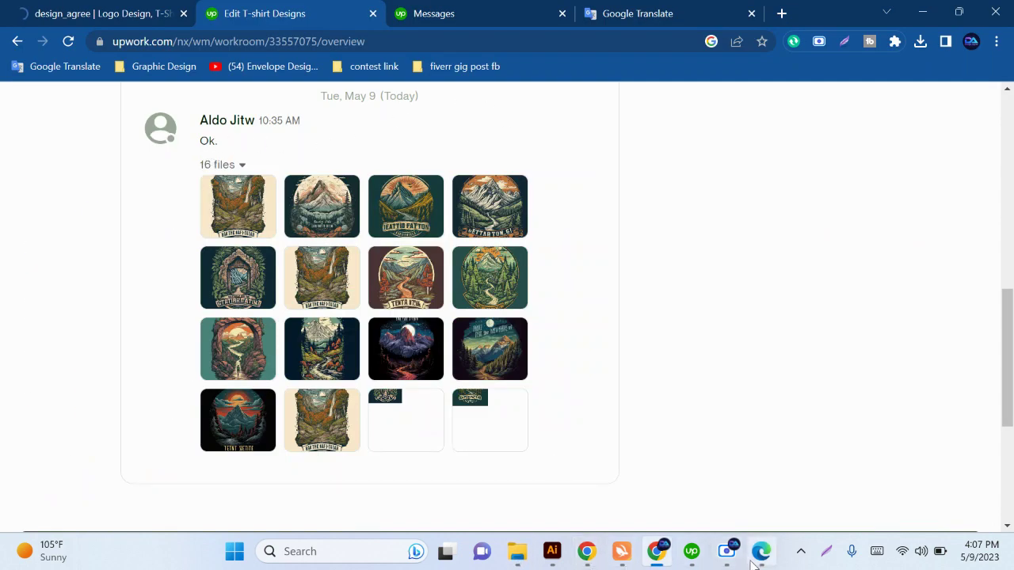
pyautogui.click(757, 557)
pyautogui.click(72, 12)
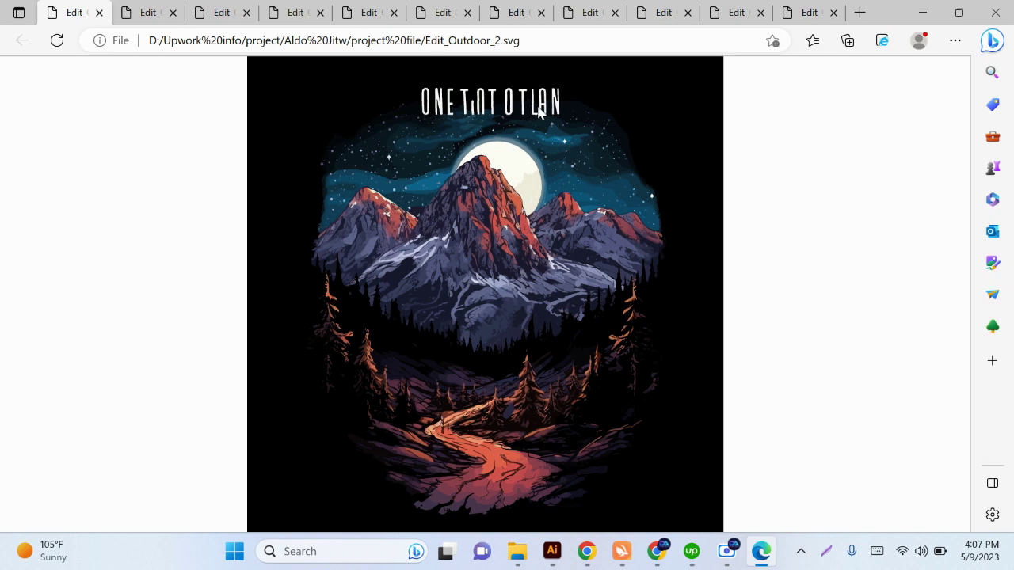
pyautogui.click(560, 564)
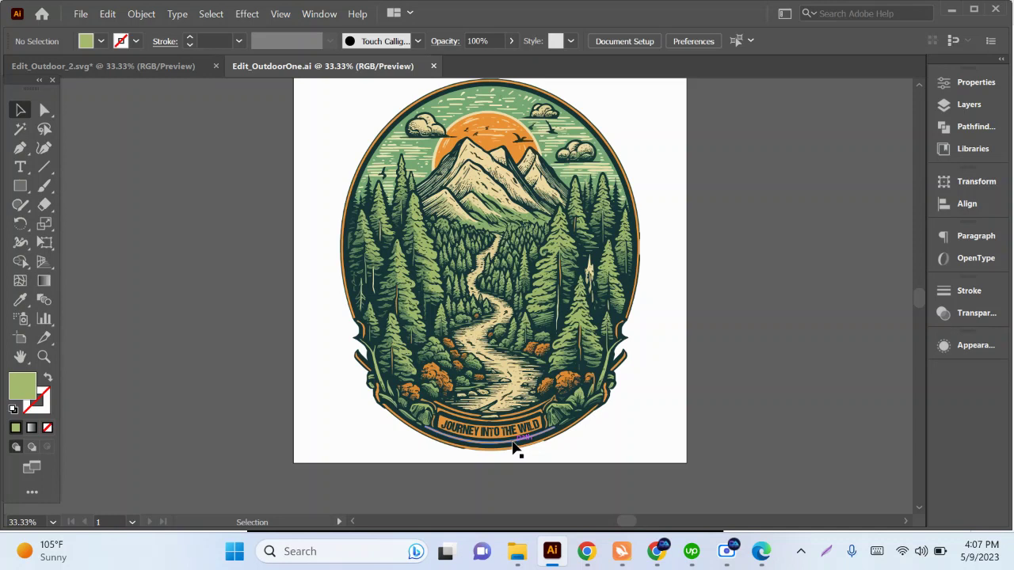
pyautogui.click(658, 555)
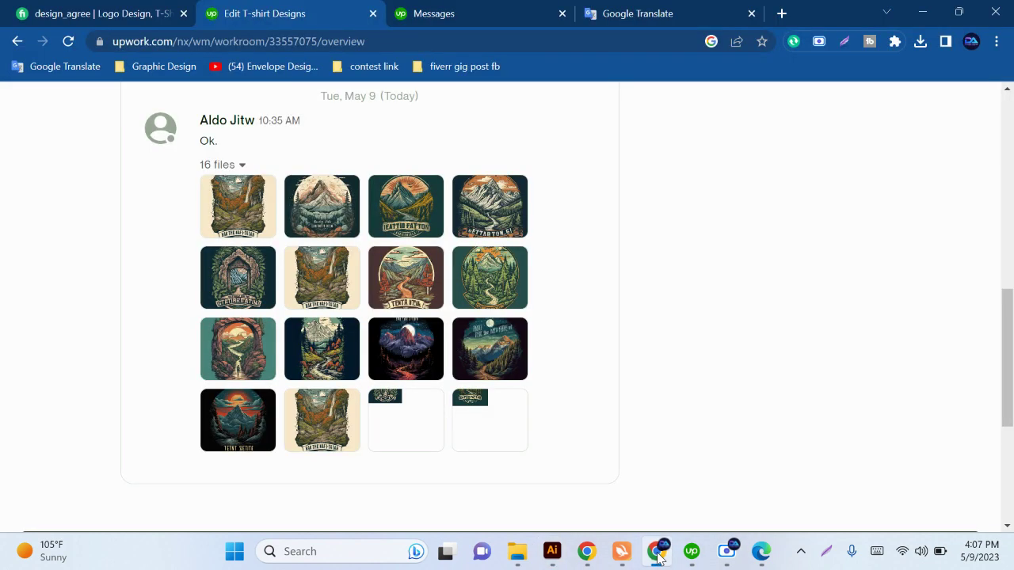
pyautogui.click(658, 554)
pyautogui.click(762, 555)
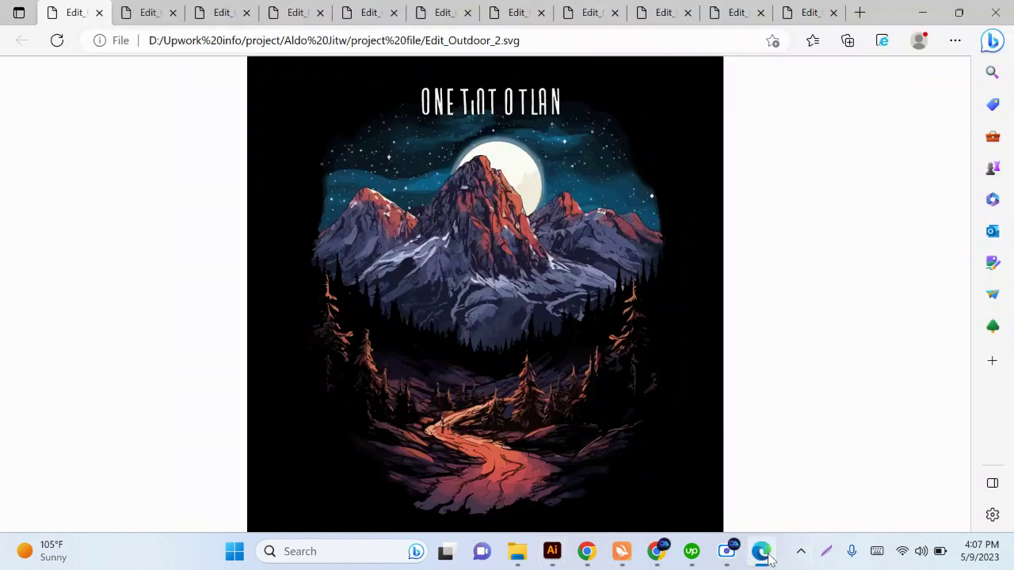
# - Review the Edge previews of designs 3, 4, 5 (1), 6, 7, 10, 12, 14, 15 and 17
pyautogui.click(137, 13)
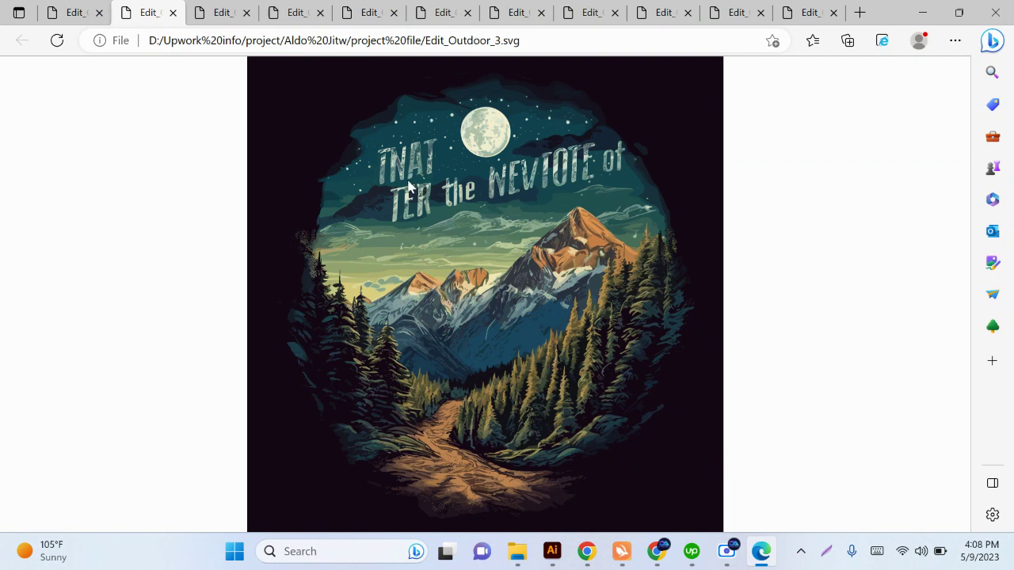
pyautogui.click(224, 12)
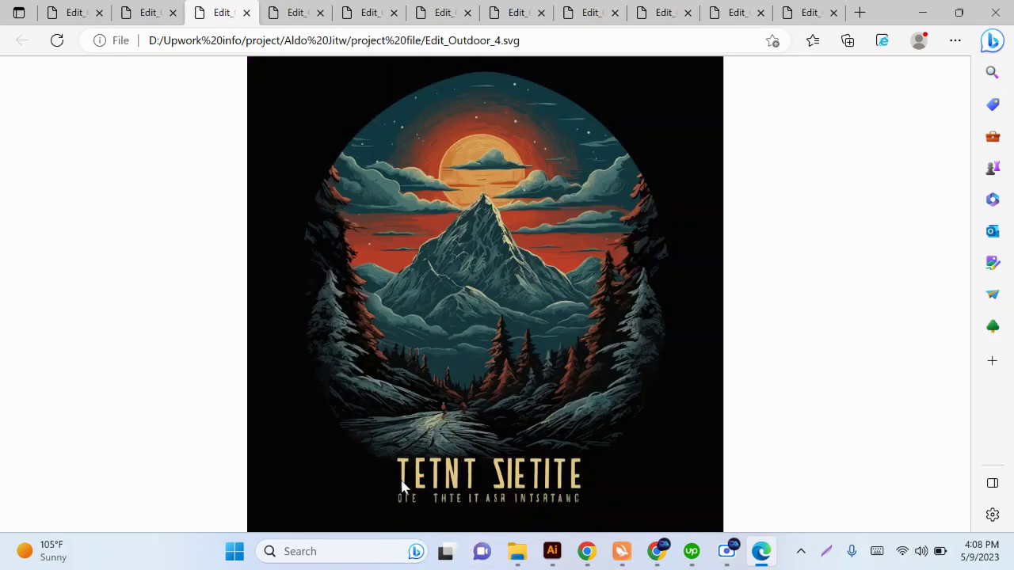
pyautogui.click(292, 9)
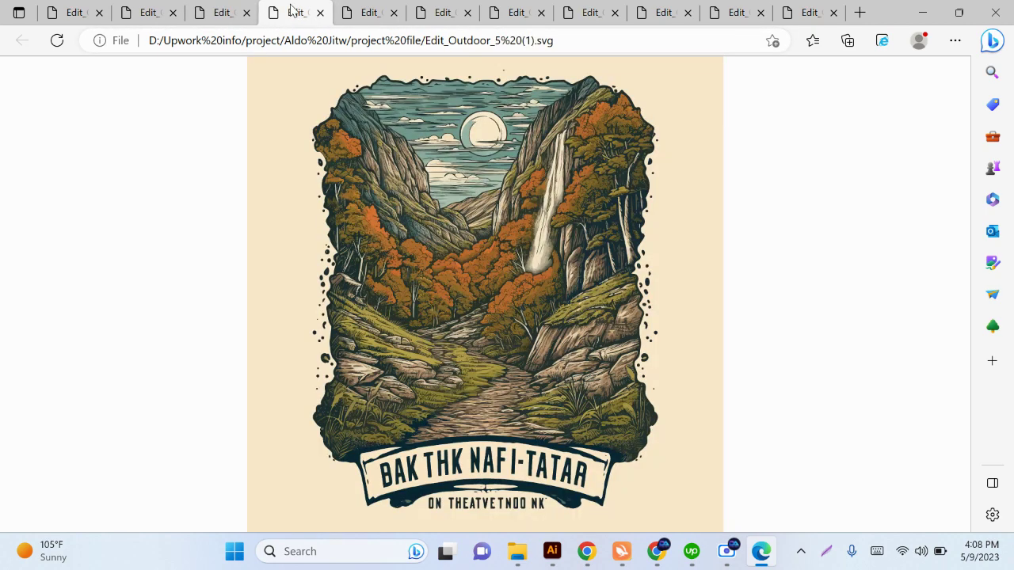
pyautogui.click(358, 19)
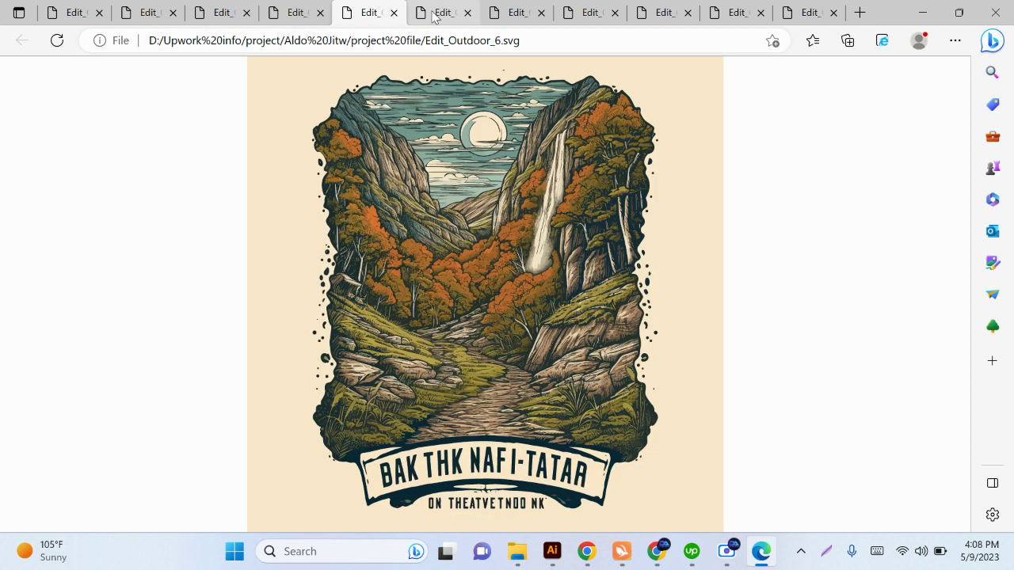
pyautogui.click(442, 19)
pyautogui.click(507, 17)
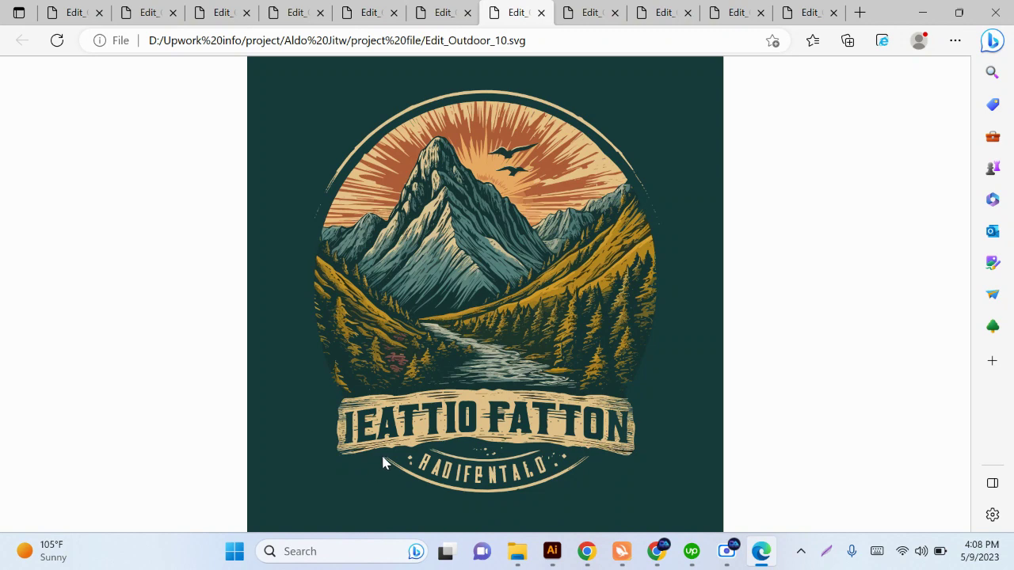
pyautogui.click(601, 14)
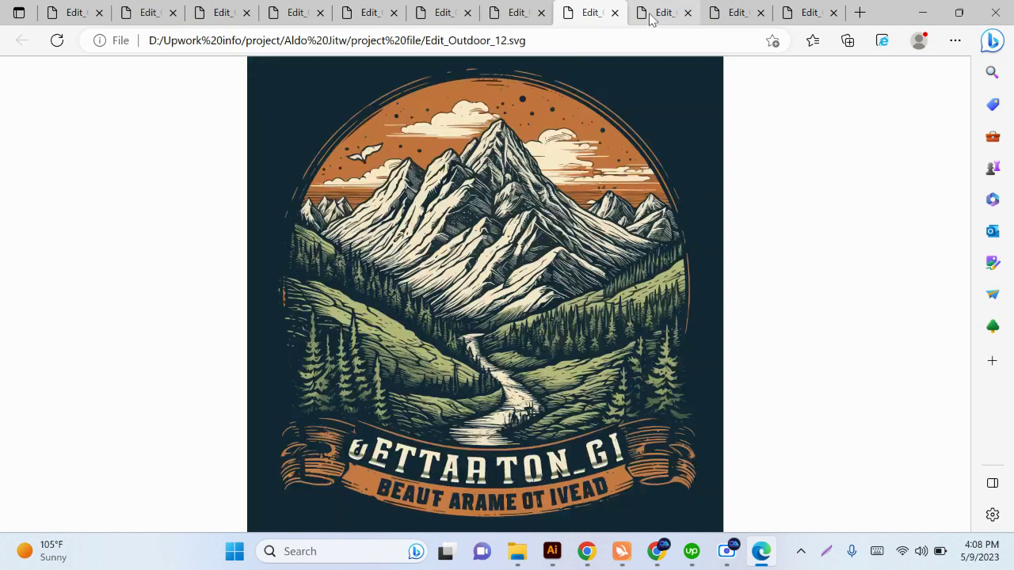
pyautogui.click(650, 16)
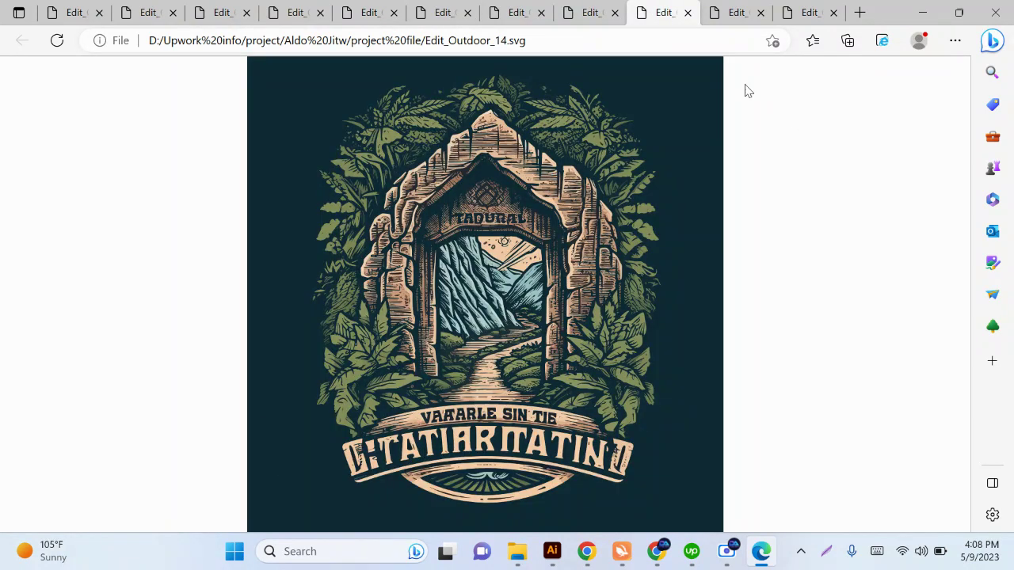
pyautogui.click(714, 16)
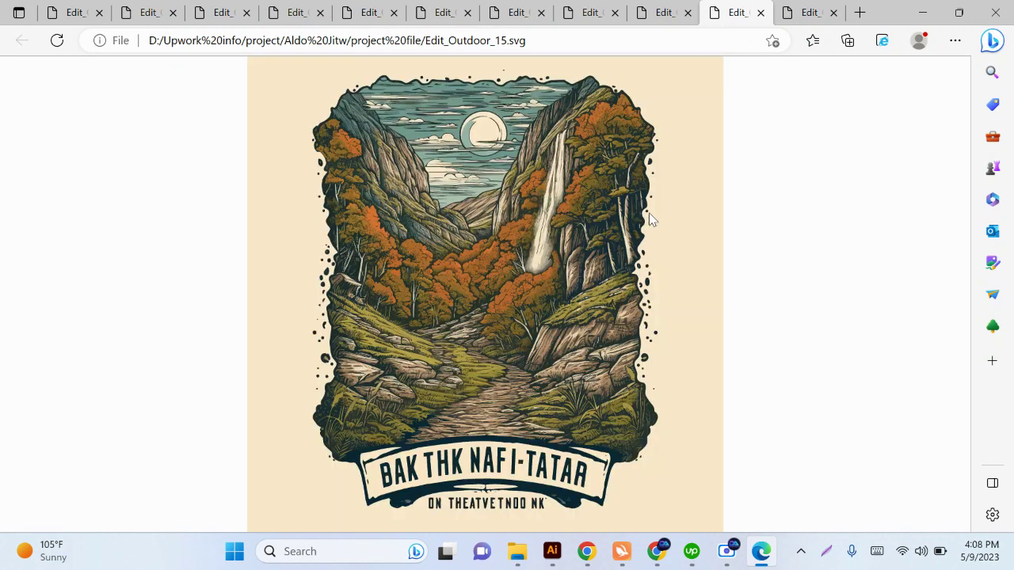
pyautogui.click(792, 18)
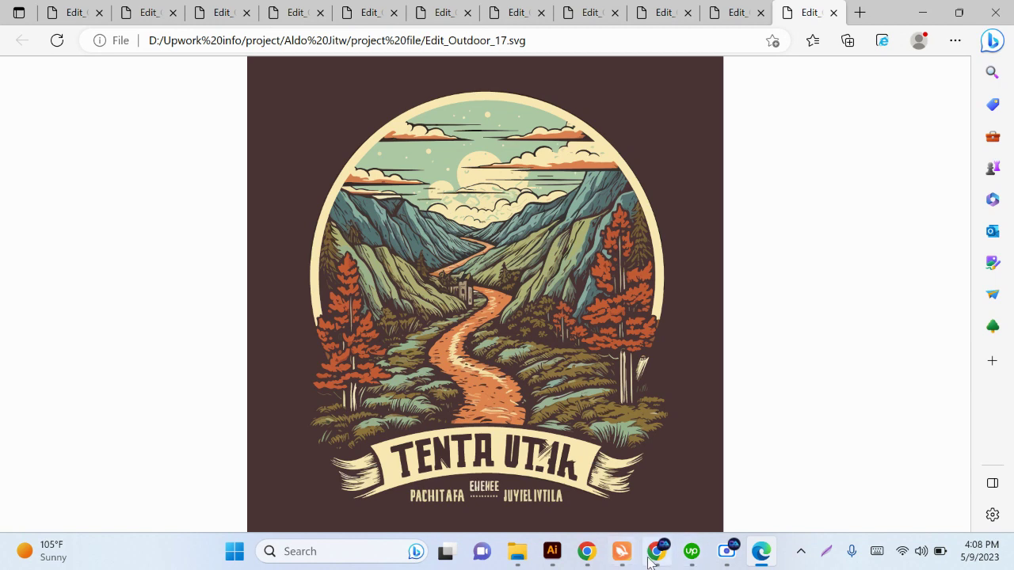
# - Switch to Edit_OutdoorOne.ai in Illustrator and inspect its JOURNEY INTO THE WILD banner
pyautogui.moveTo(553, 551)
pyautogui.click(552, 551)
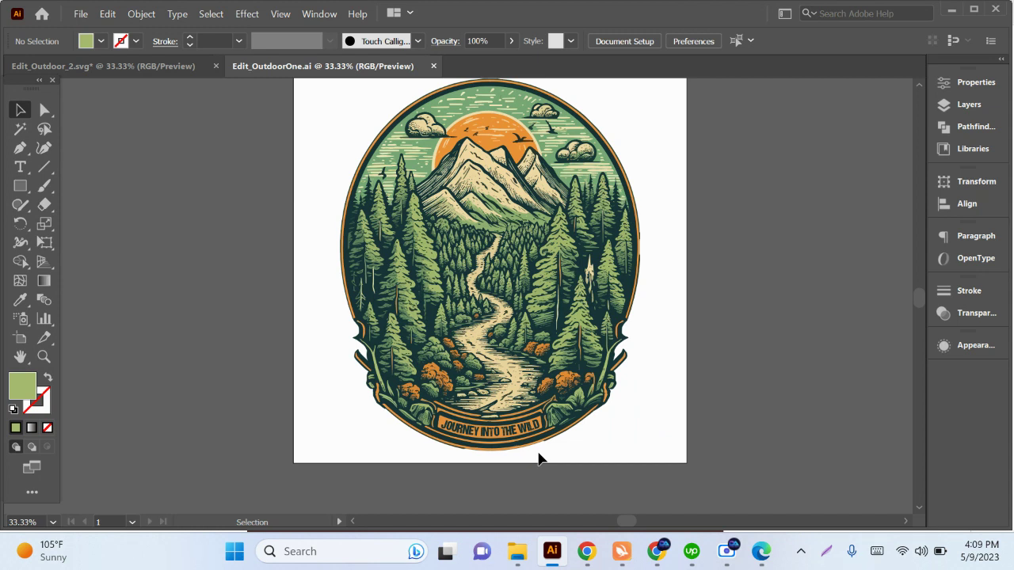
pyautogui.scroll(1, 538, 458)
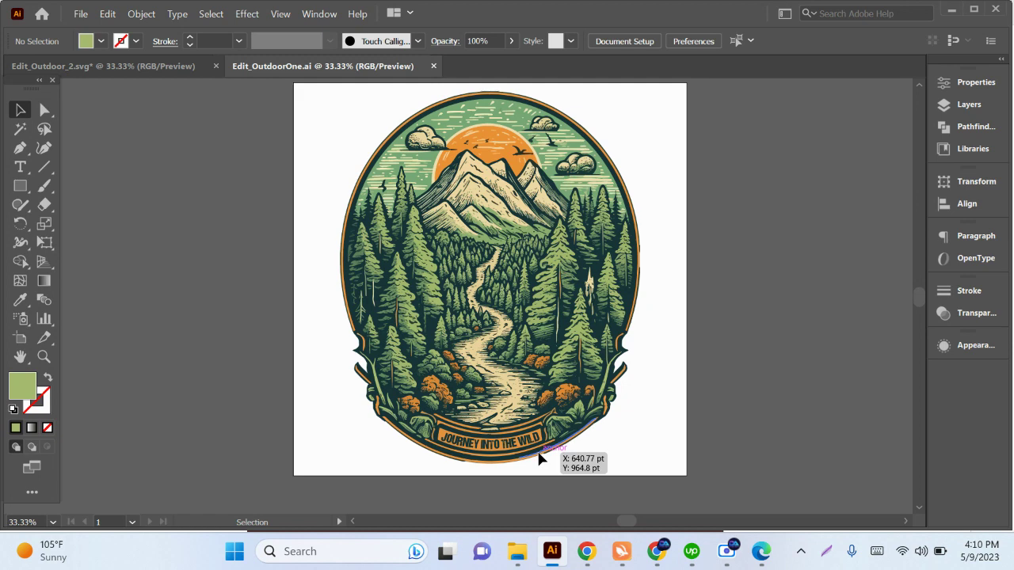
# - Glance at the Fiverr seller dashboard, then open the Edit T-shirt Designs client conversation in Upwork
pyautogui.click(656, 551)
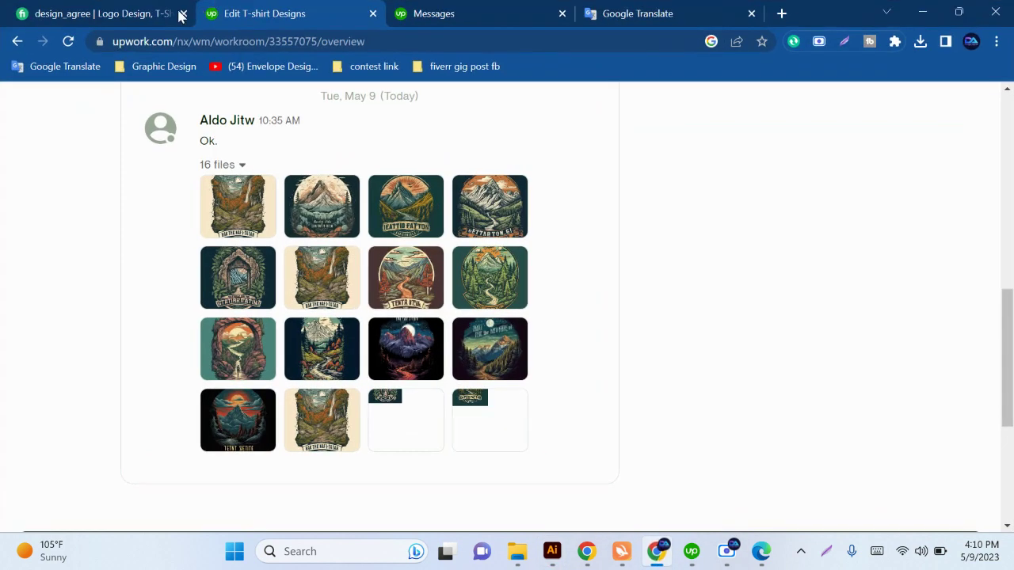
pyautogui.click(82, 17)
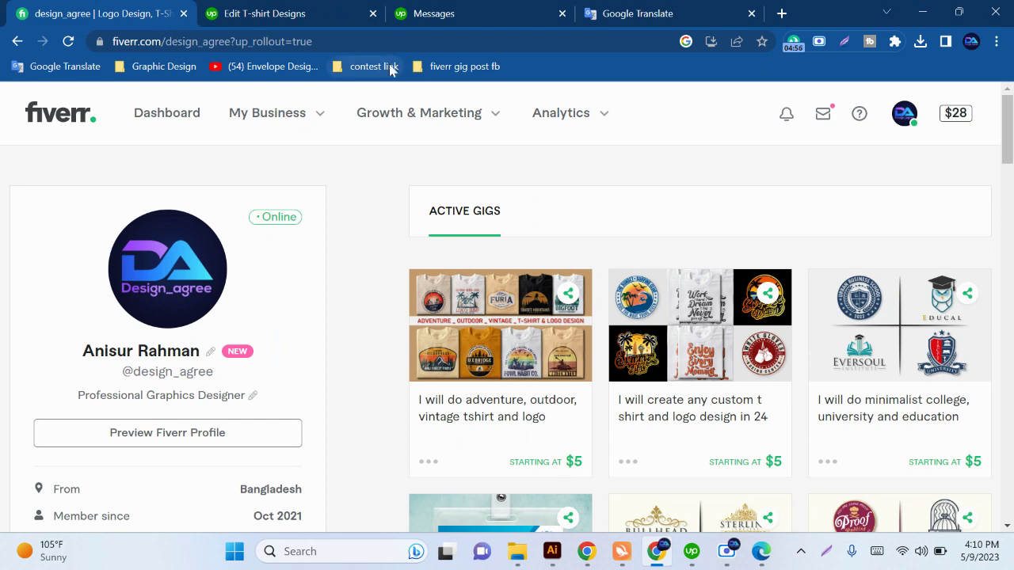
pyautogui.click(260, 18)
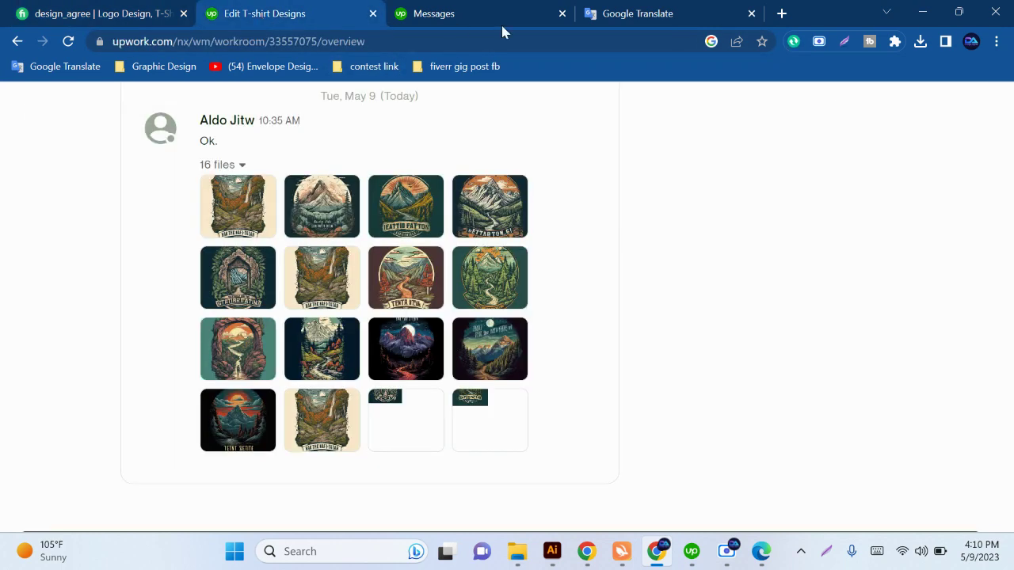
pyautogui.click(468, 10)
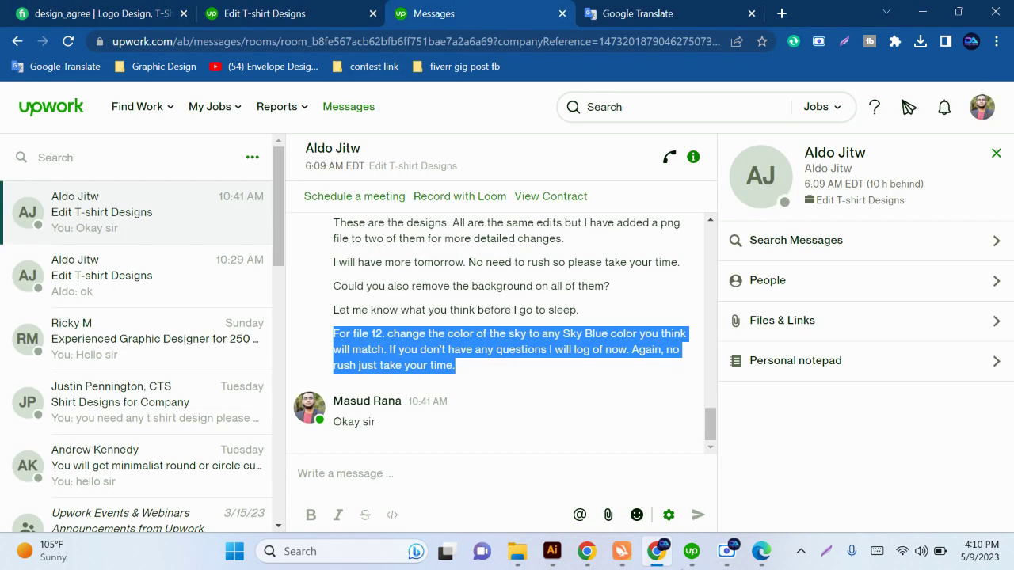
pyautogui.moveTo(691, 552)
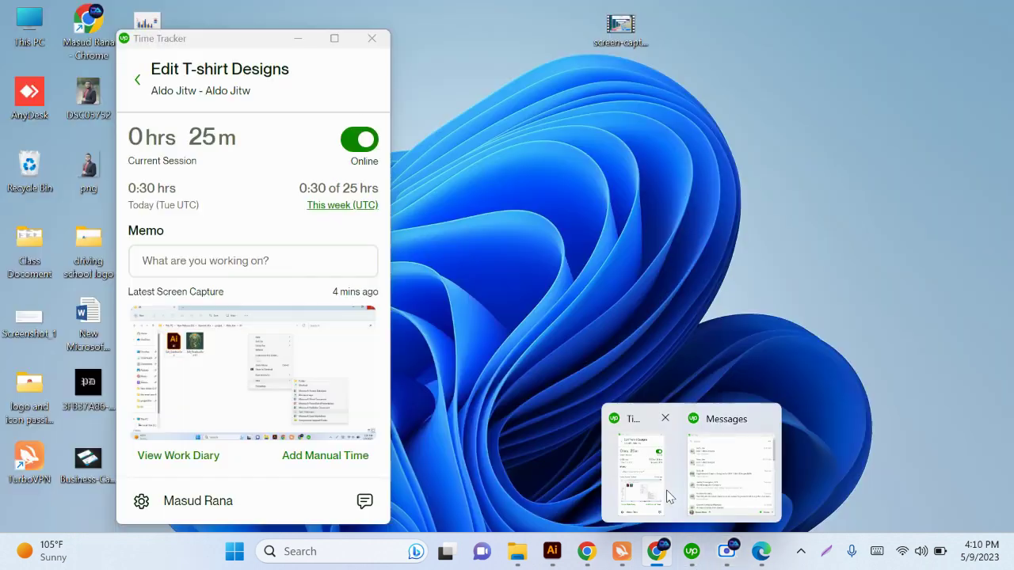
# - Check the Edit T-shirt Designs session time and memo field in Time Tracker, then return to the workroom
pyautogui.click(666, 496)
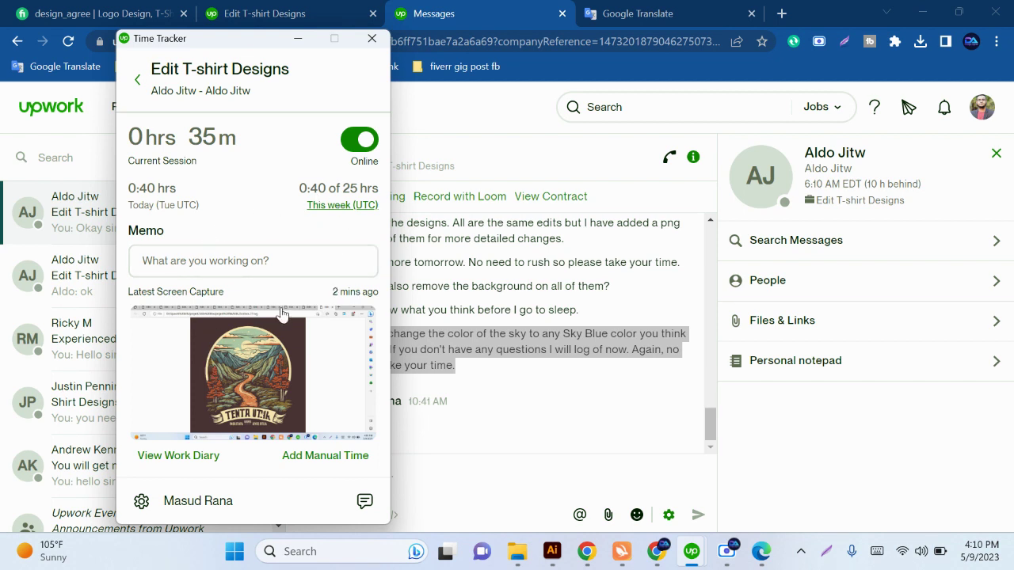
pyautogui.click(237, 261)
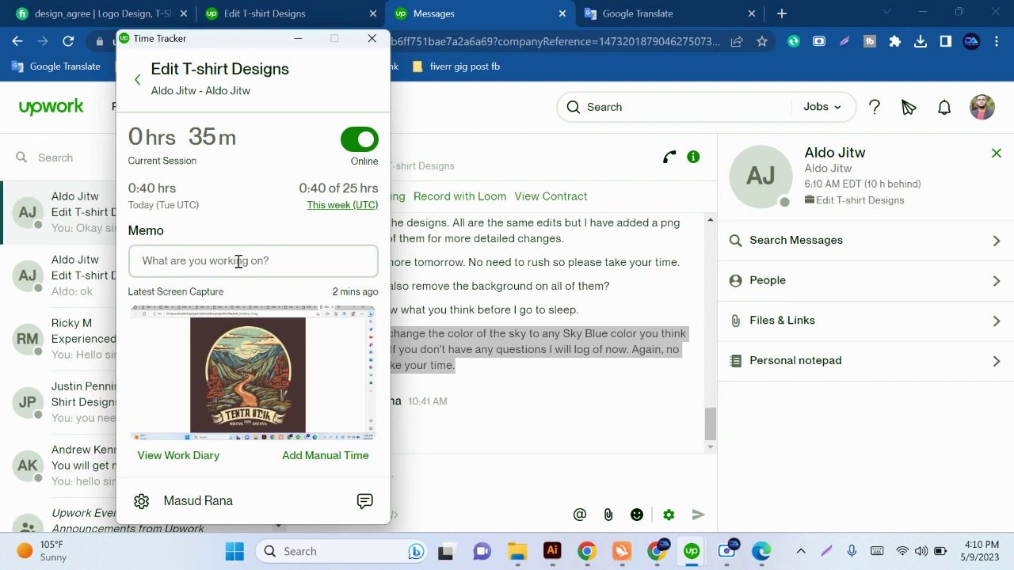
pyautogui.moveTo(692, 551)
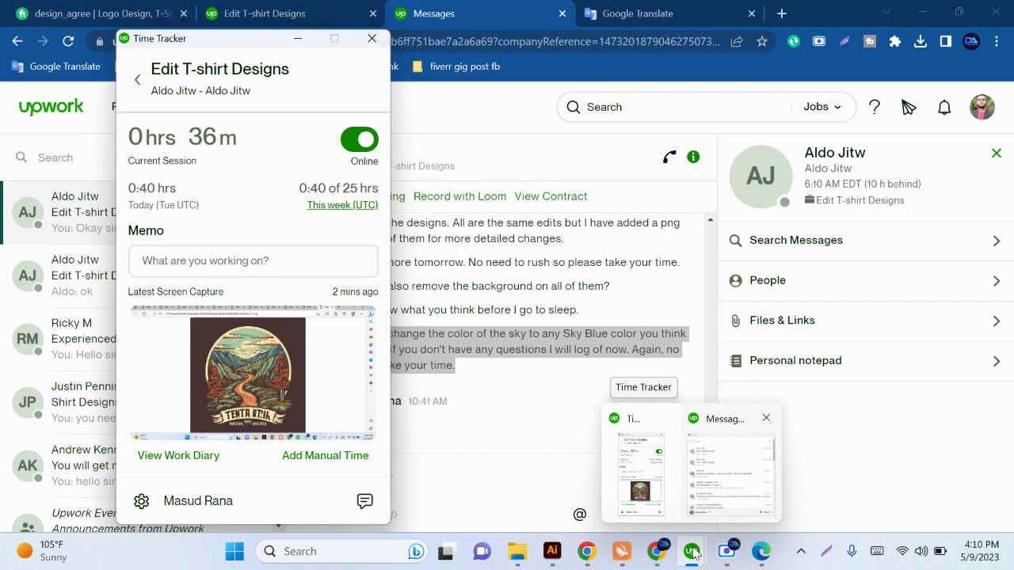
pyautogui.click(305, 13)
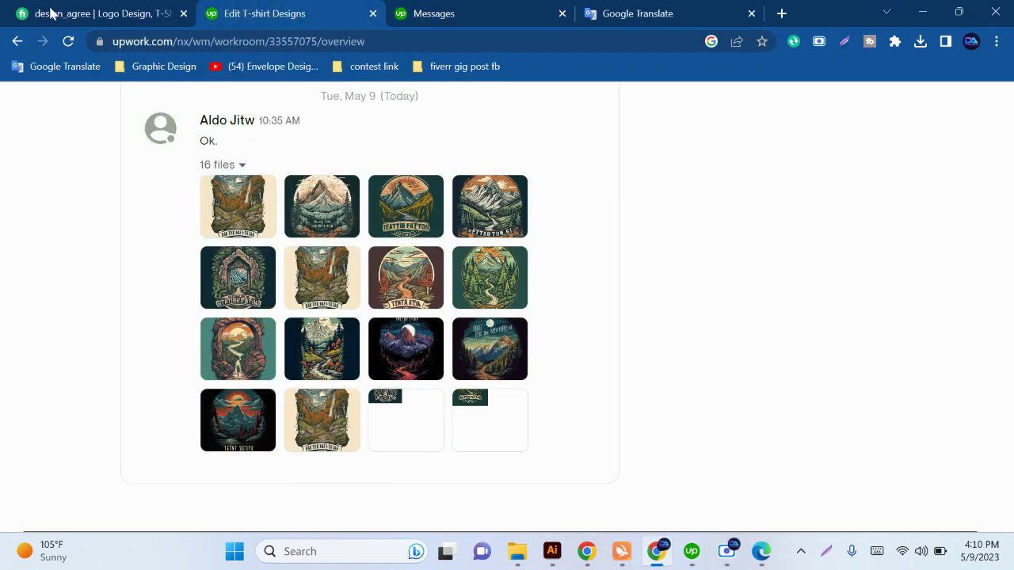
# - Reread the client's sky-colour note in Messages, then go back to the Edit T-shirt Designs workroom
pyautogui.click(442, 15)
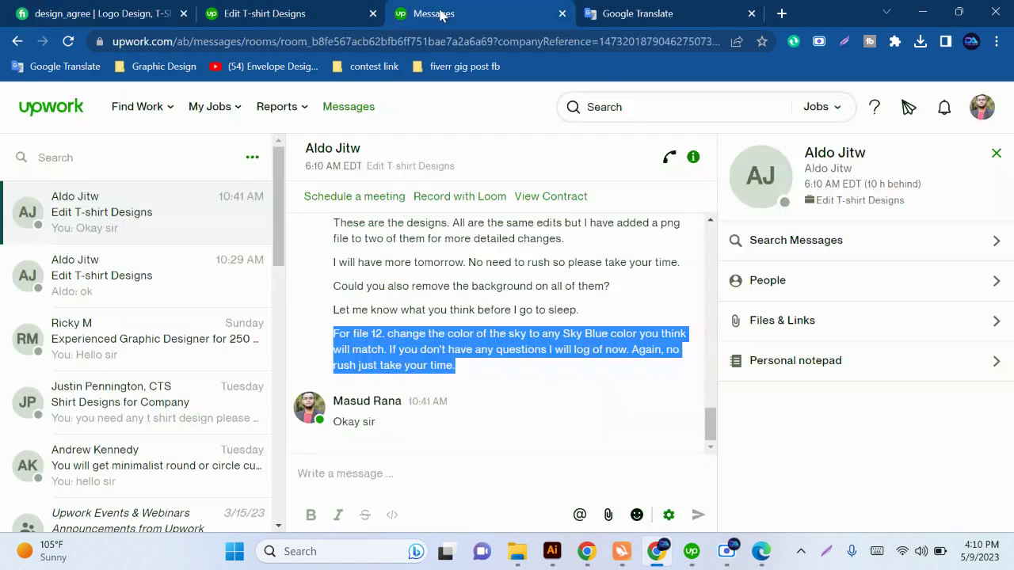
pyautogui.click(293, 16)
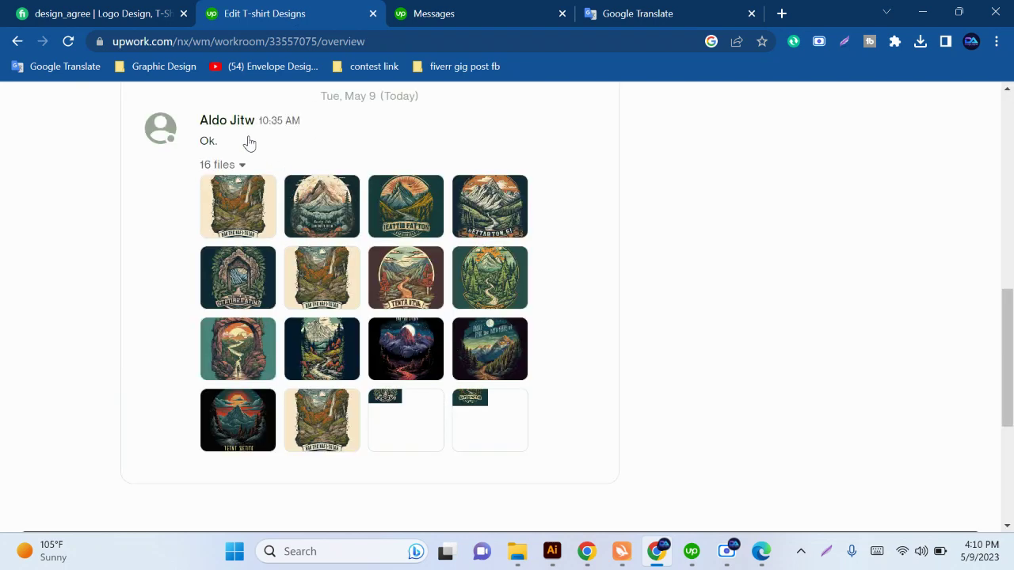
pyautogui.scroll(3, 536, 314)
pyautogui.scroll(5, 537, 316)
pyautogui.scroll(-1, 536, 321)
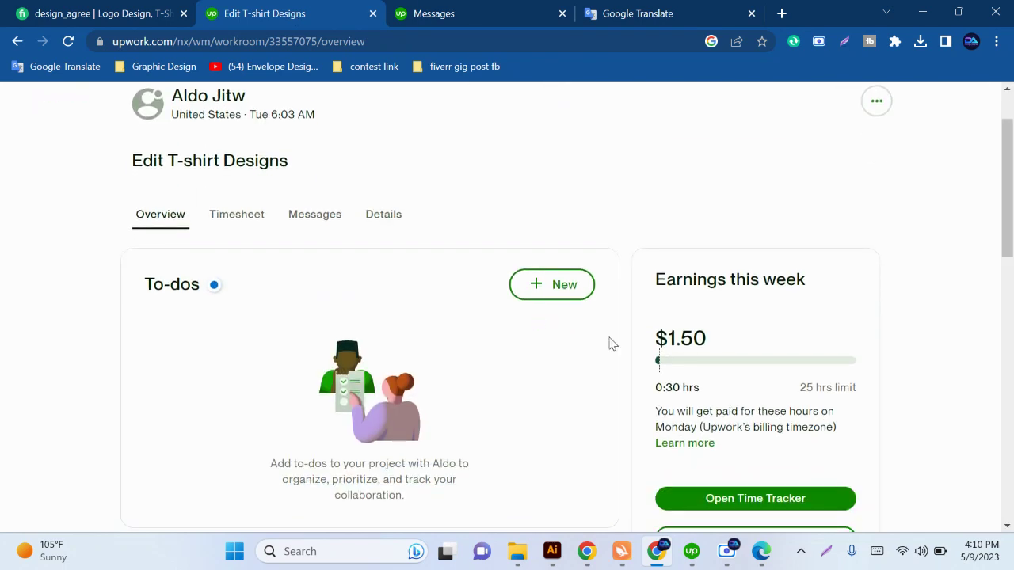
# - Reload the workroom so weekly earnings show $2.00, check Recent Files, and minimize Chrome
pyautogui.click(68, 40)
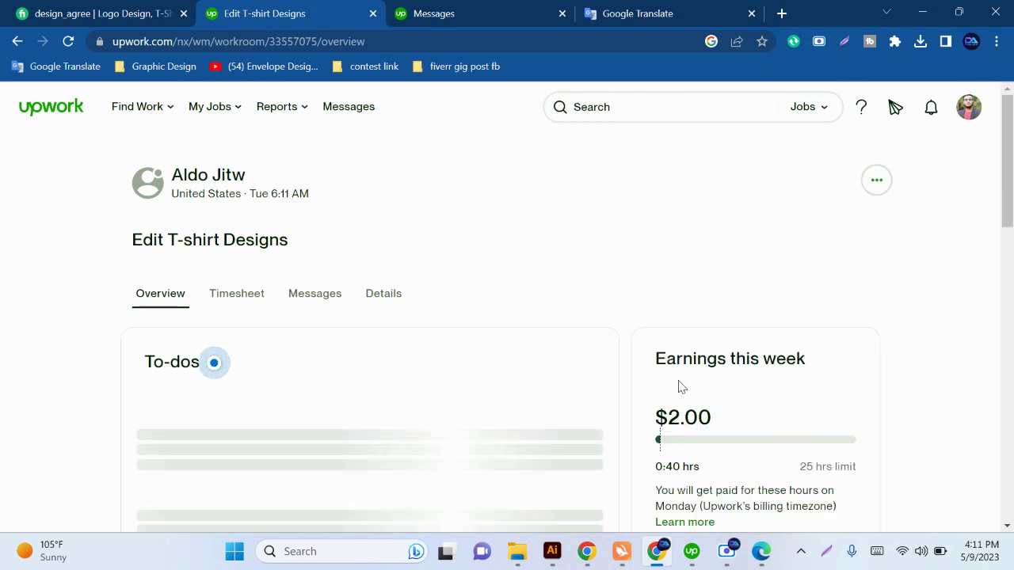
pyautogui.scroll(-1, 678, 387)
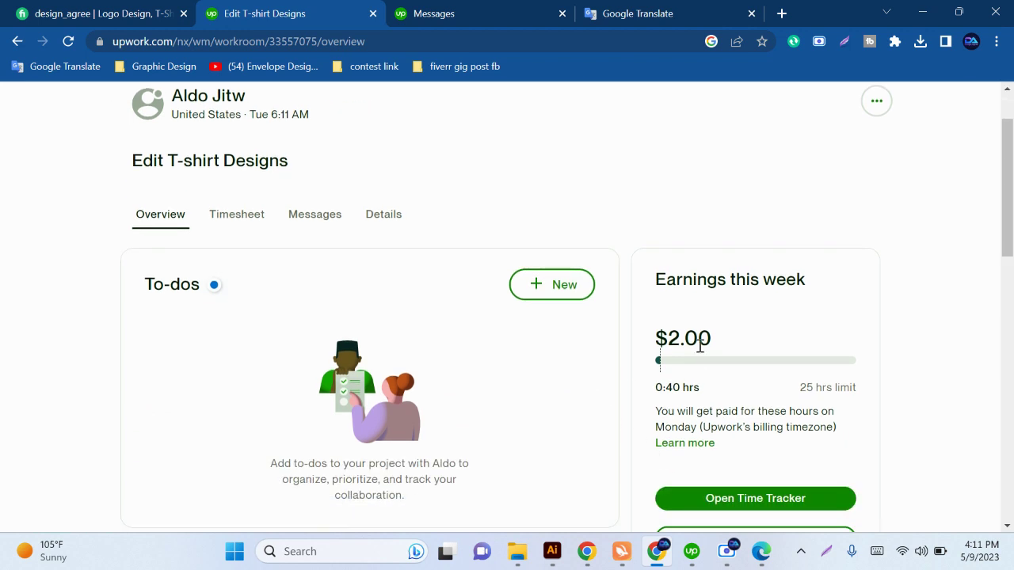
pyautogui.scroll(-2, 701, 456)
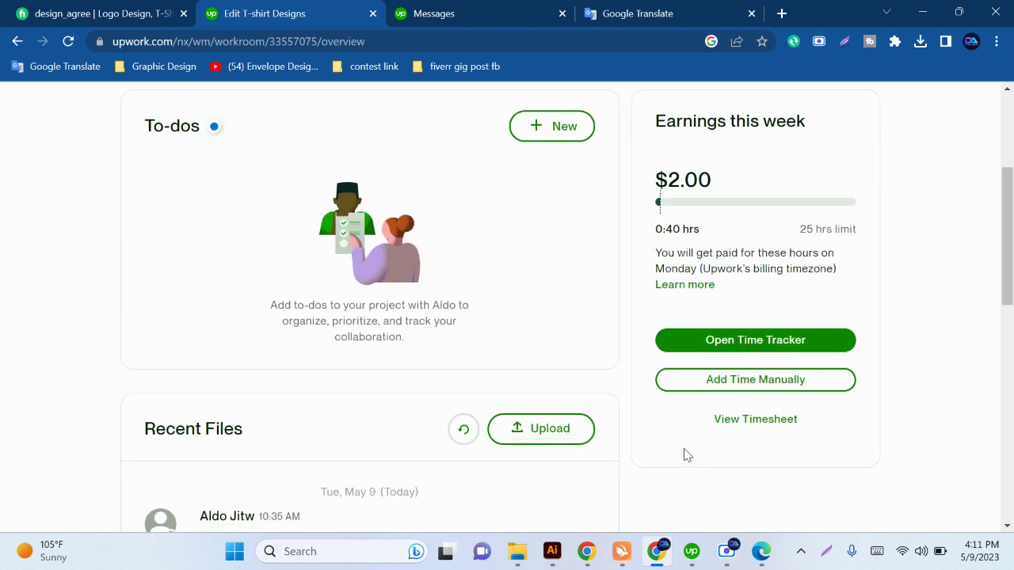
pyautogui.scroll(-2, 634, 436)
pyautogui.scroll(-1, 566, 256)
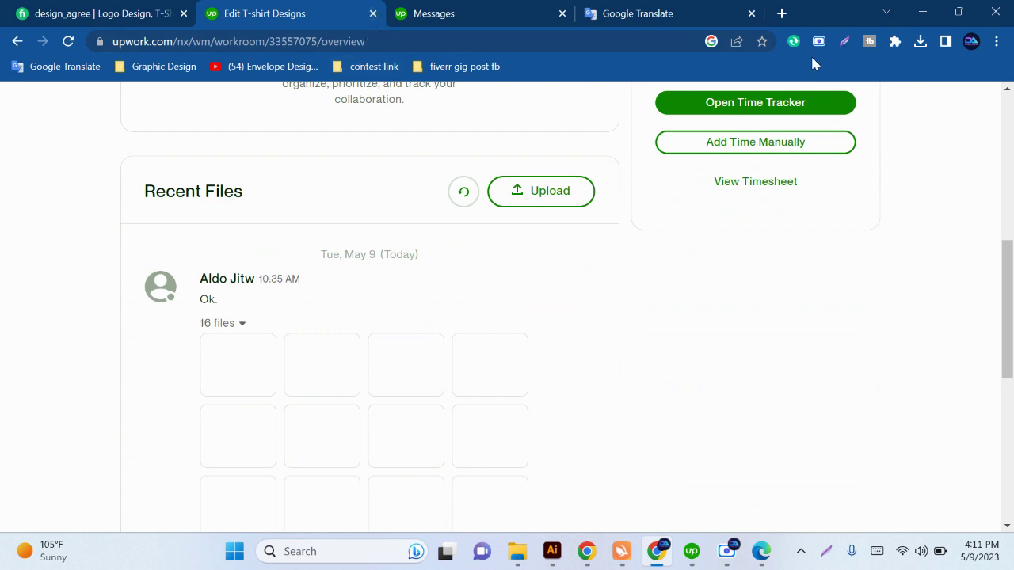
pyautogui.click(922, 13)
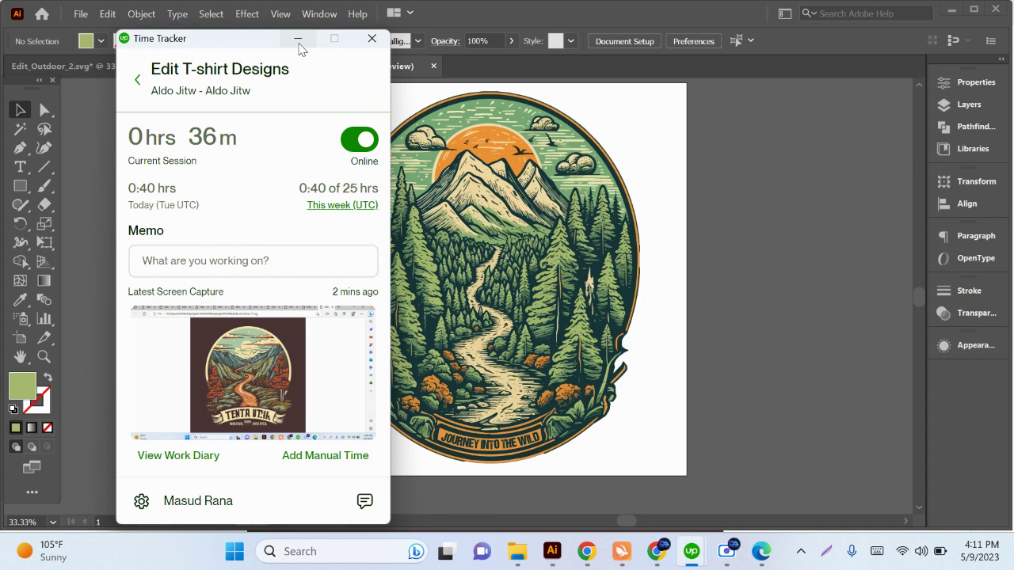
# - Minimize the Time Tracker to reveal the Edit_OutdoorOne.ai 'Journey Into the Wild' badge
pyautogui.click(298, 41)
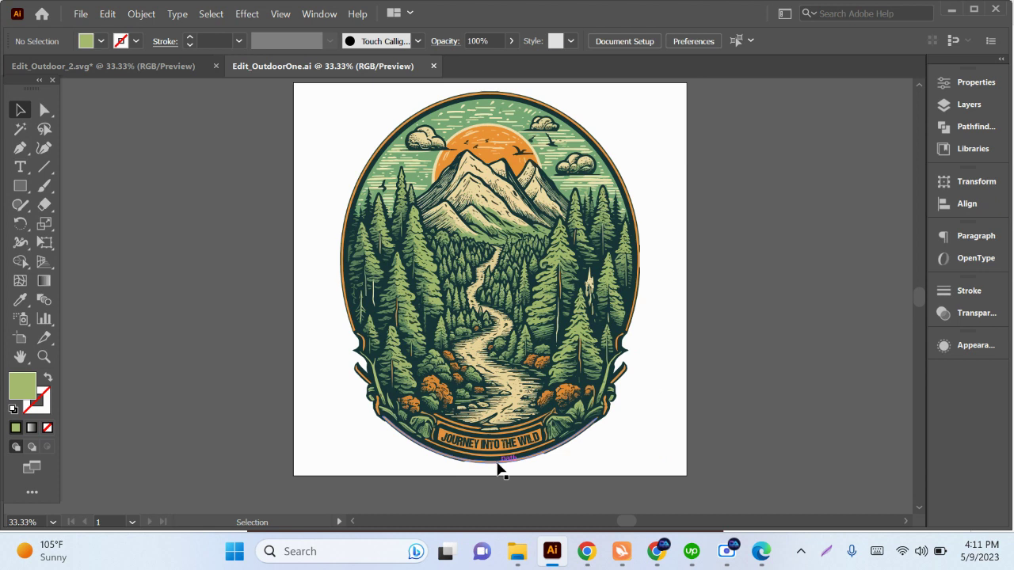
pyautogui.scroll(1, 501, 469)
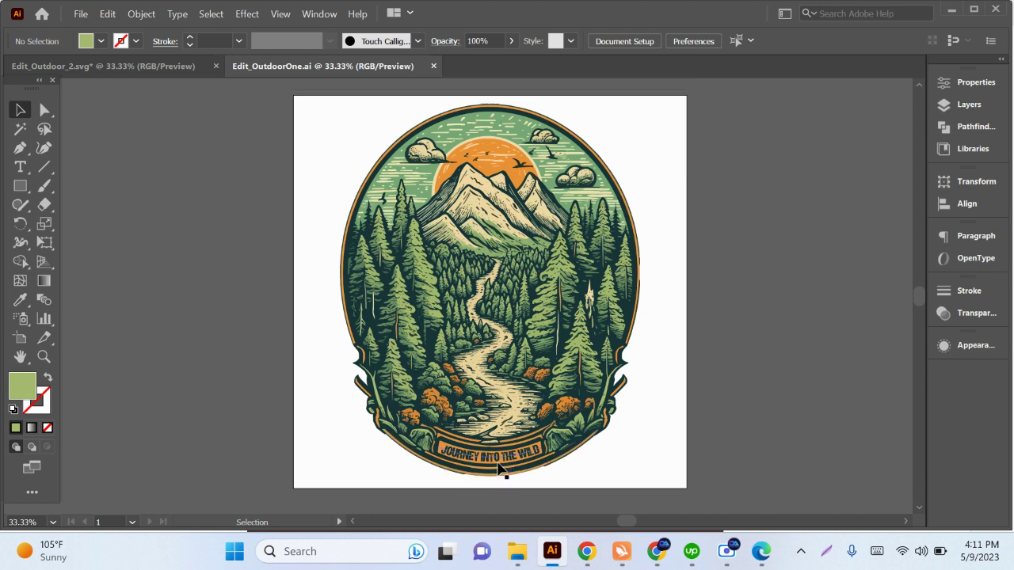